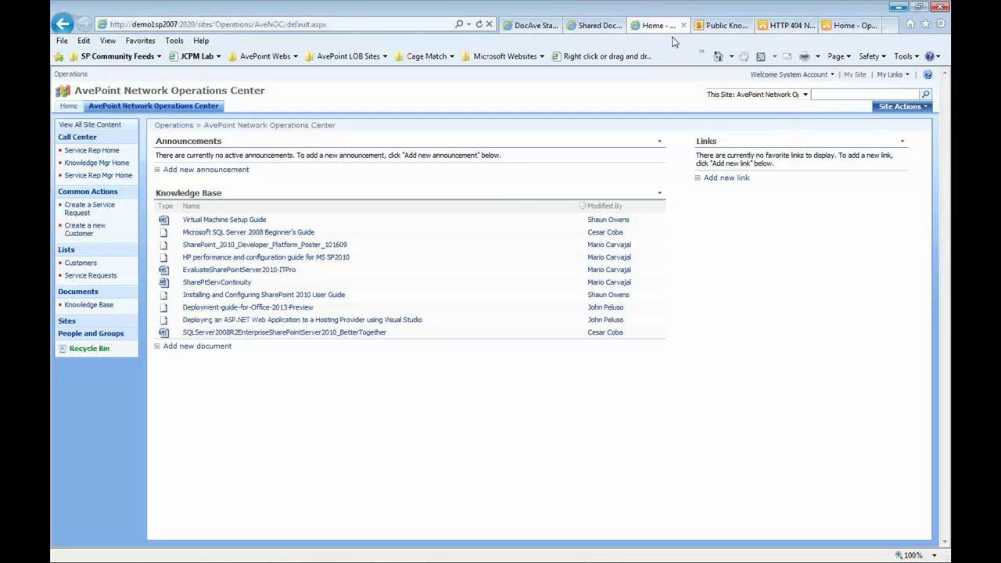
Open Shared Documents' Simple Approval Nintex workflow in the designer and scroll through its approval branches.
click(579, 26)
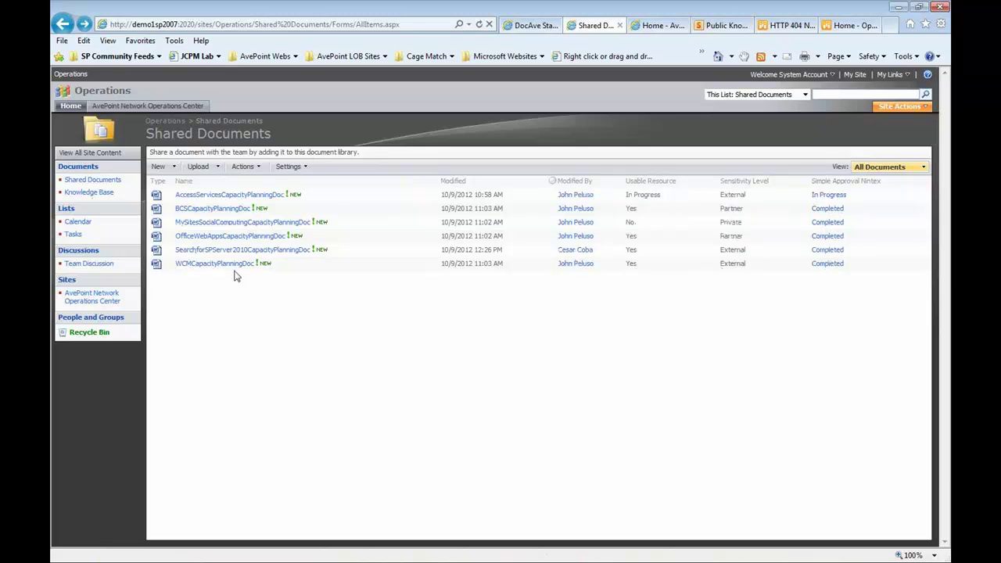
click(289, 167)
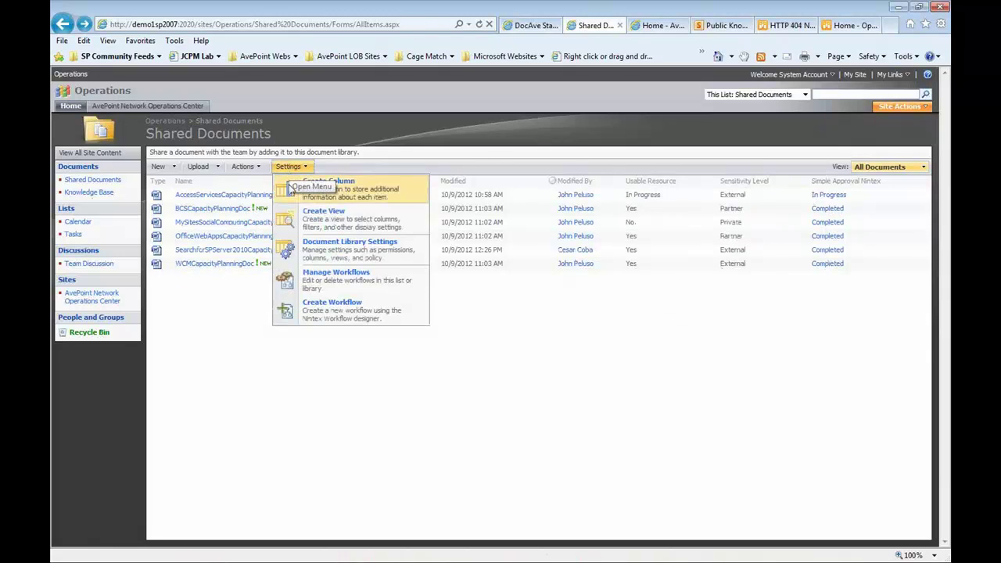
click(309, 275)
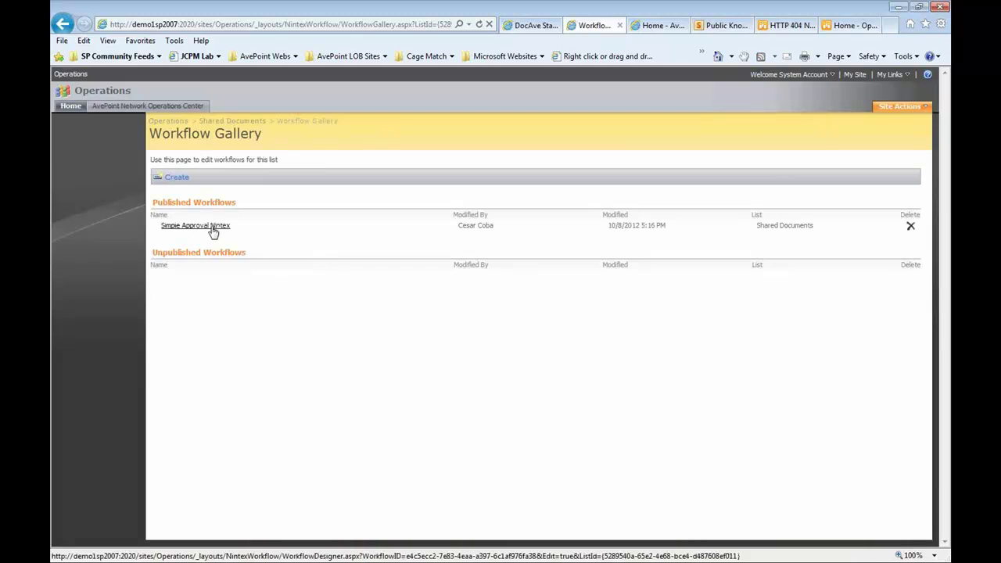
click(212, 228)
mouse_move(385, 356)
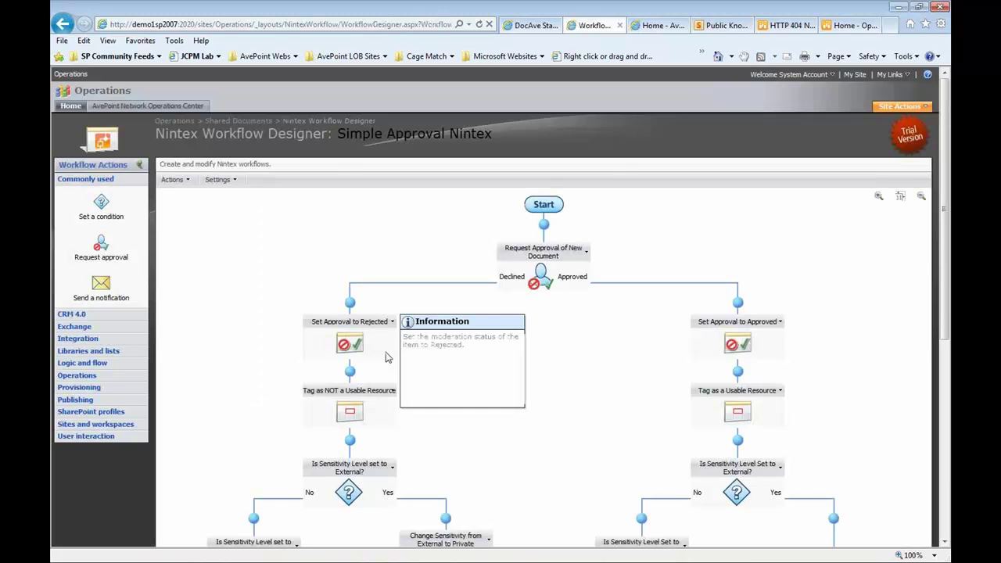
scroll(385, 356, down, 3)
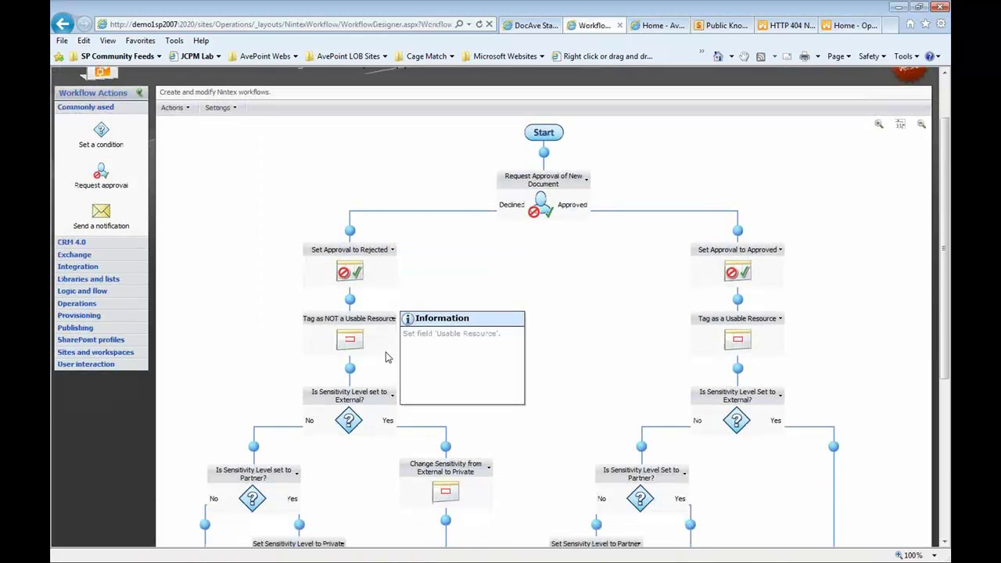
scroll(385, 356, down, 6)
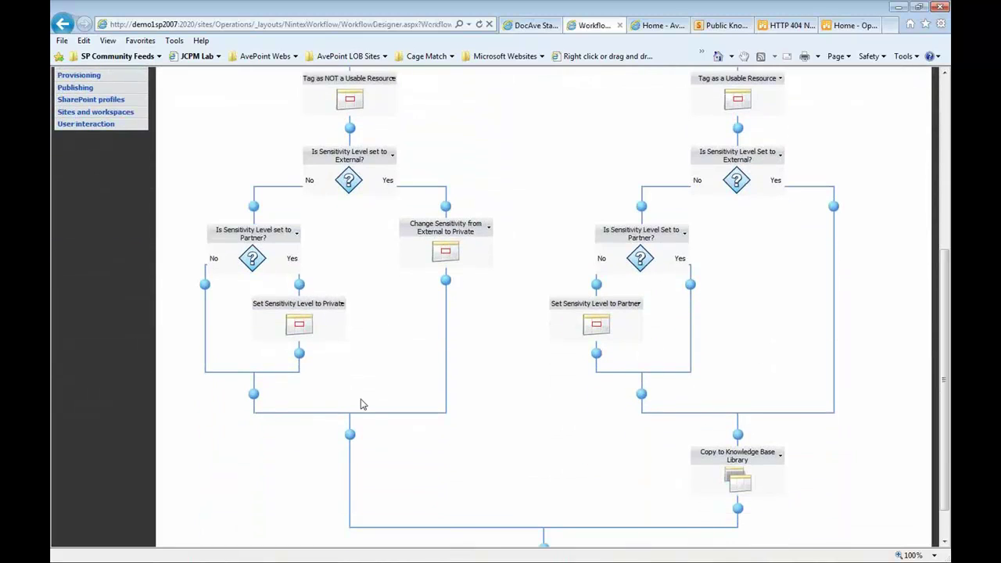
scroll(478, 373, up, 10)
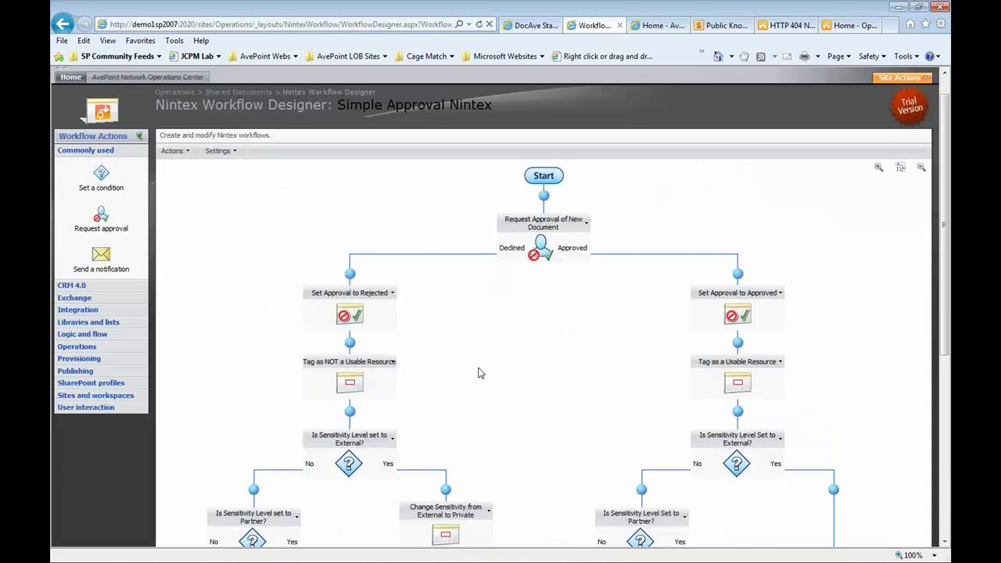
Leave the workflow gallery and switch to the Operations Center home page.
click(62, 24)
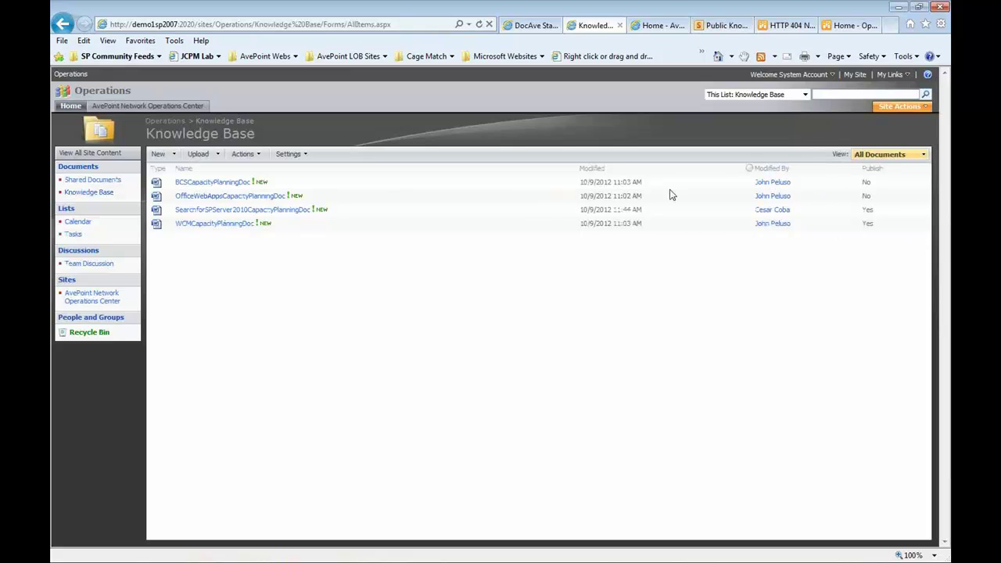
mouse_move(432, 219)
click(641, 26)
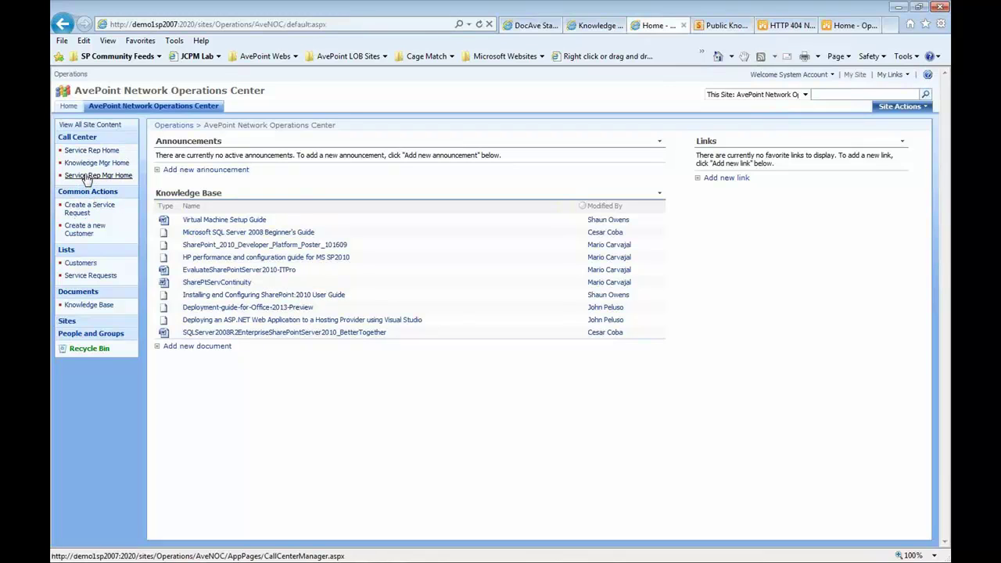
Preview the Service Rep Mgr Home's new service request and new customer forms, then return home.
click(87, 177)
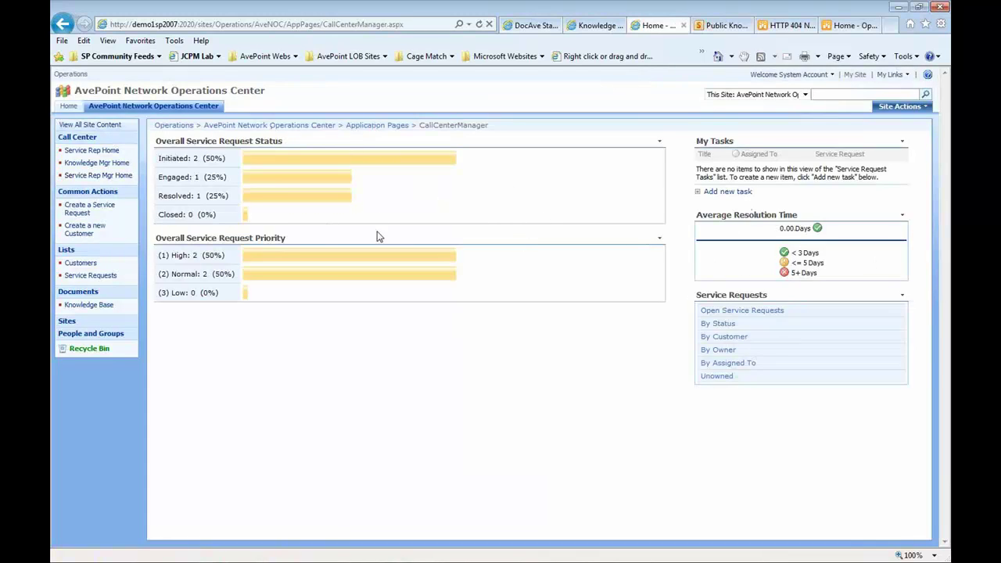
click(74, 211)
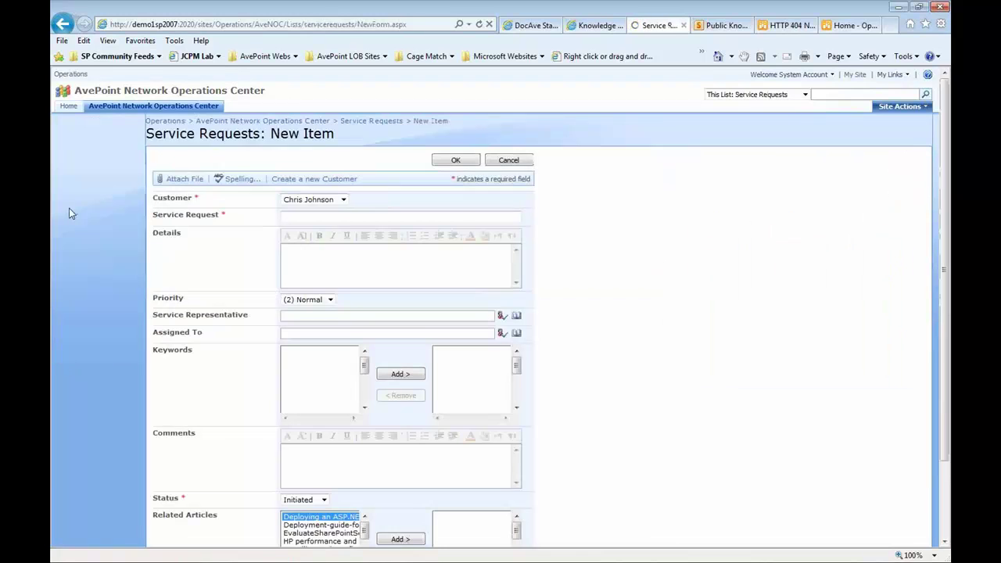
click(63, 23)
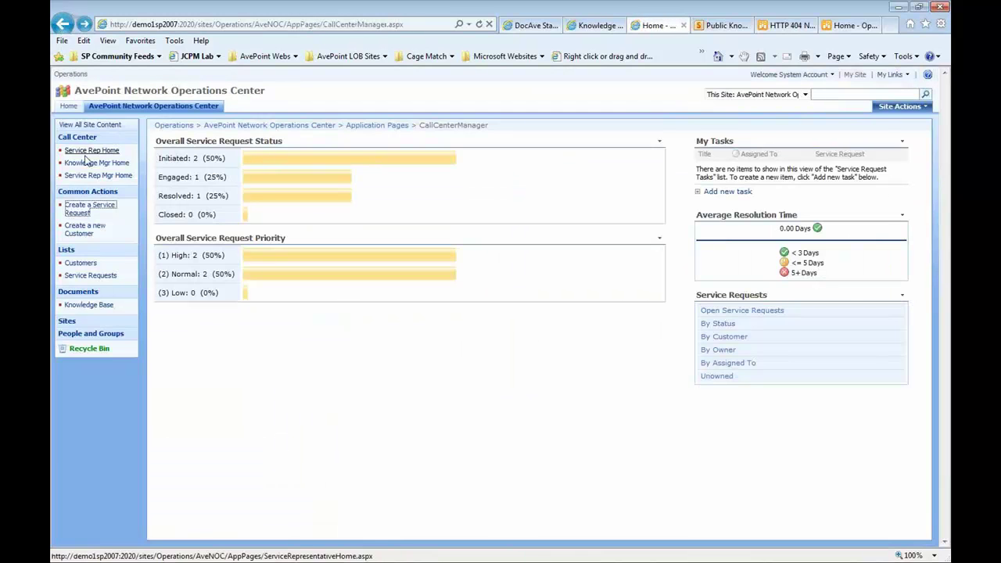
click(78, 226)
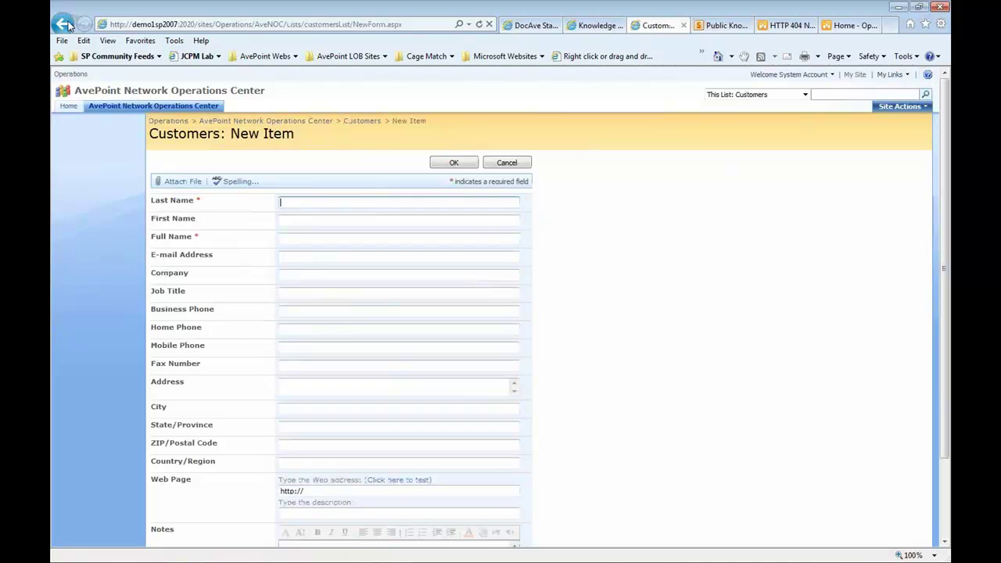
click(62, 23)
click(117, 106)
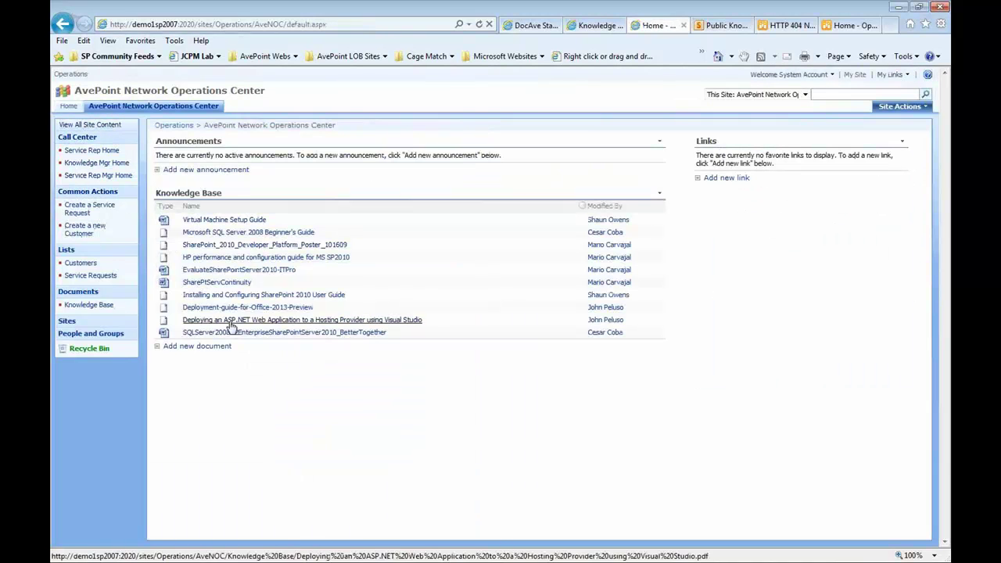
Confirm the 2010 AveNOC address gives HTTP 404 and the Operations site is still empty.
click(777, 26)
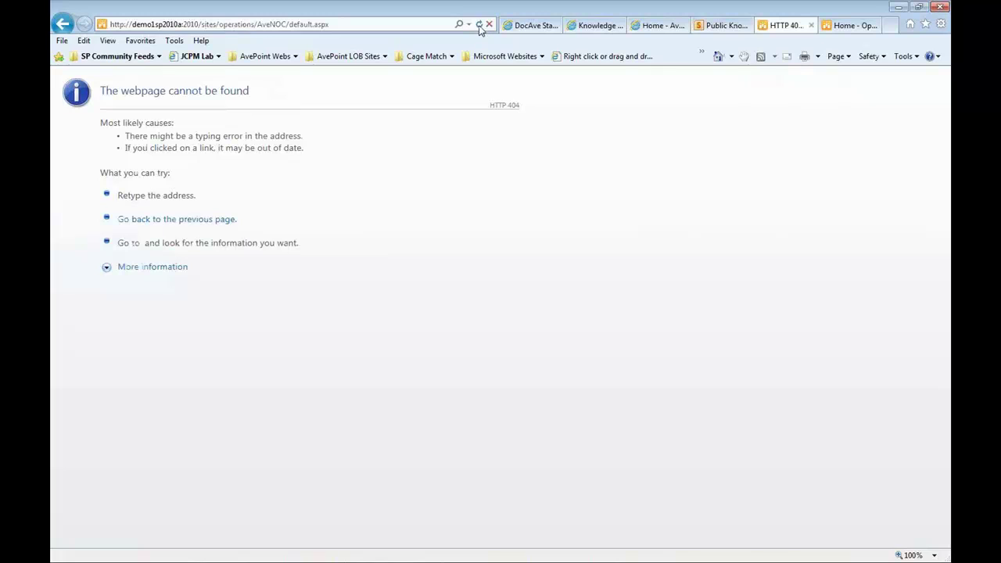
click(848, 30)
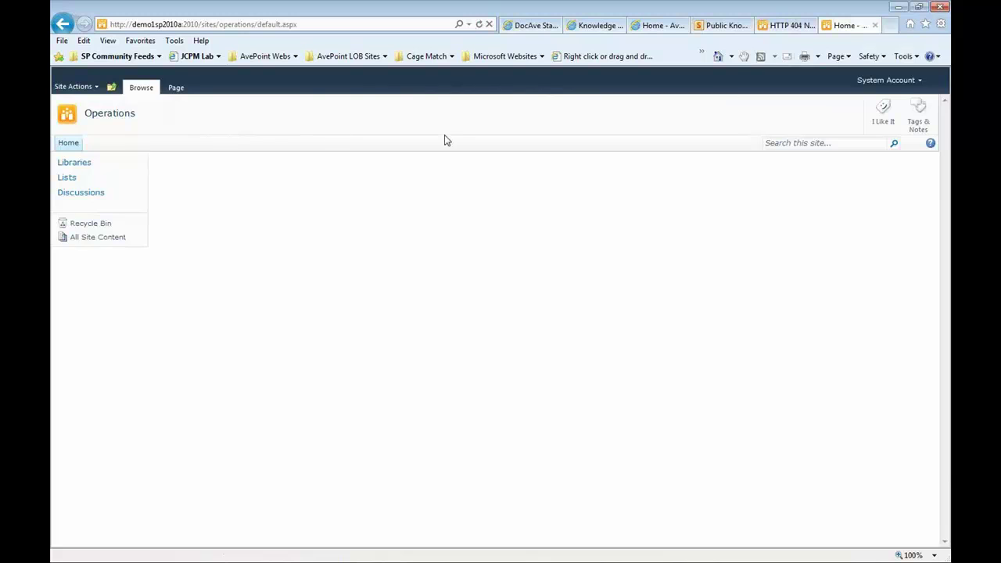
click(721, 26)
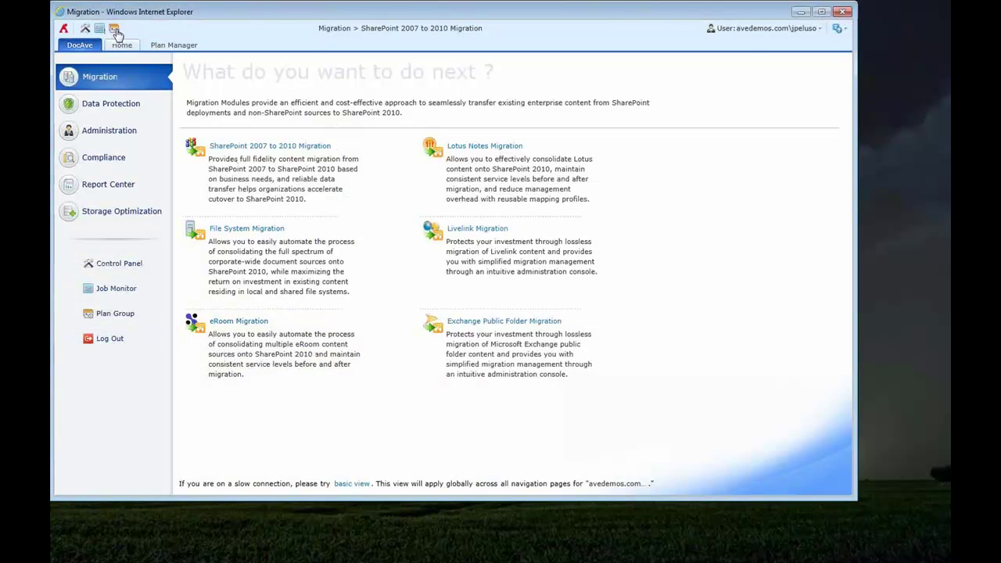
Run the SharePoint 2007 to O365 Migration plan group now and view its plans.
click(114, 29)
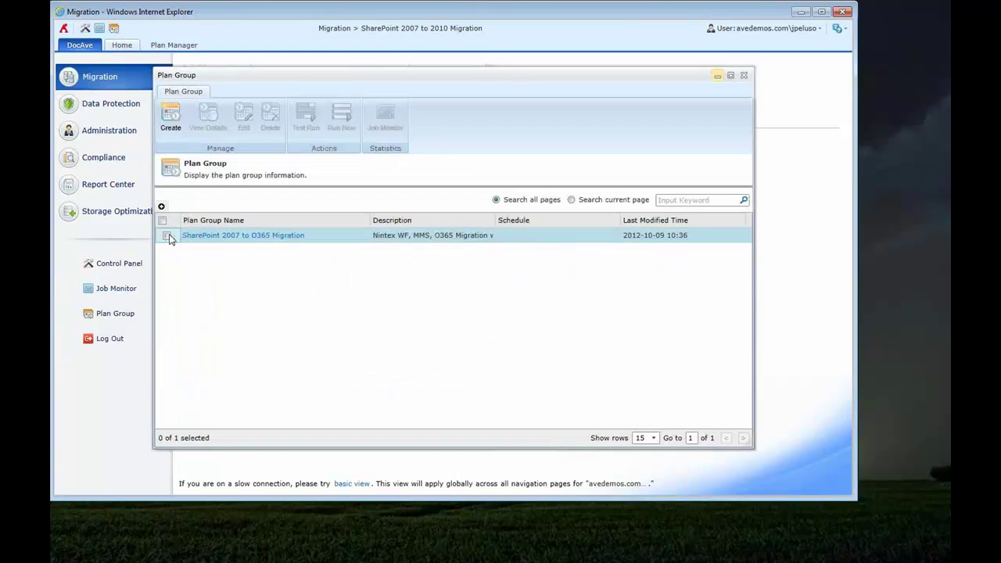
click(167, 236)
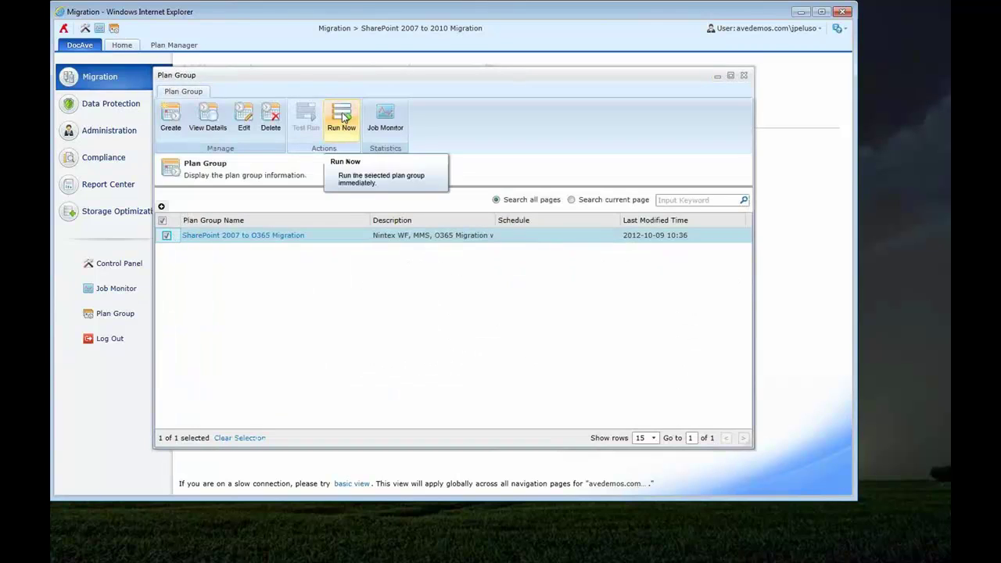
click(342, 119)
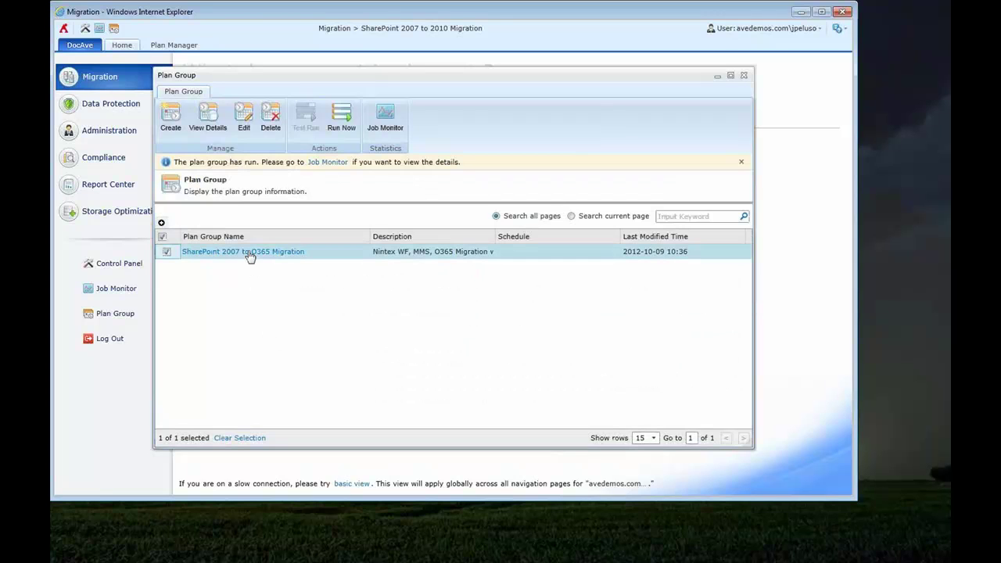
click(249, 252)
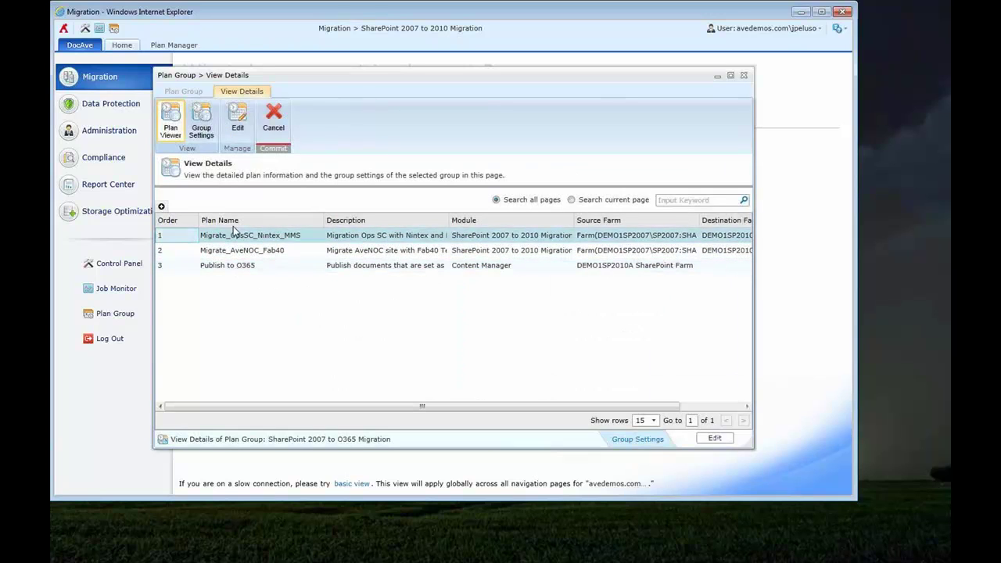
click(272, 117)
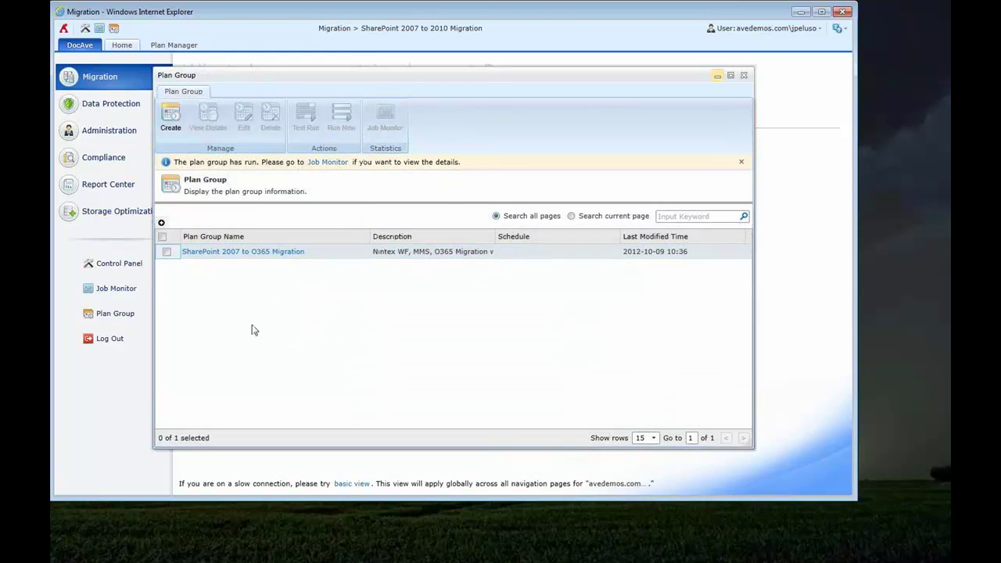
Check the run's three jobs in Job Monitor, then minimize both windows.
click(167, 253)
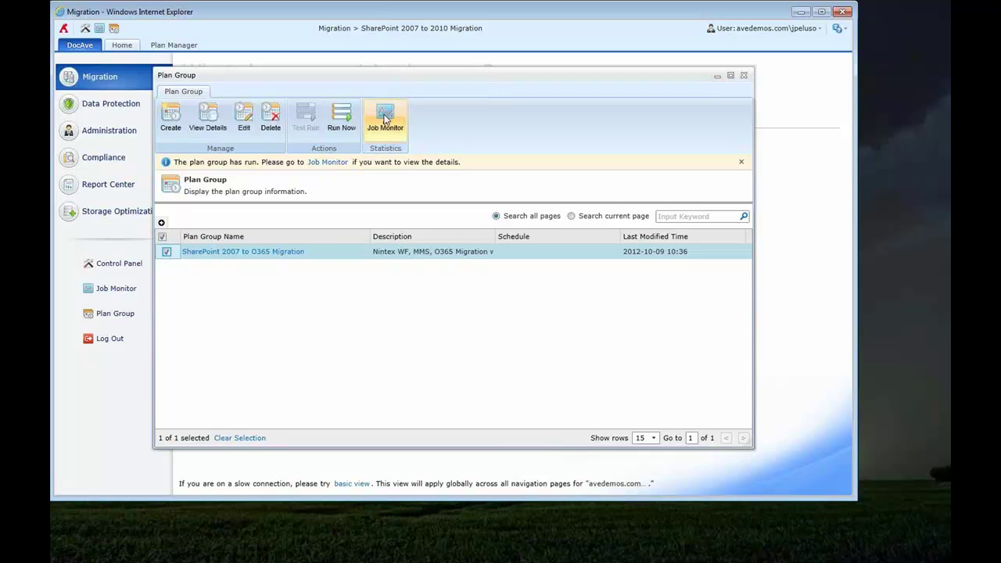
click(383, 117)
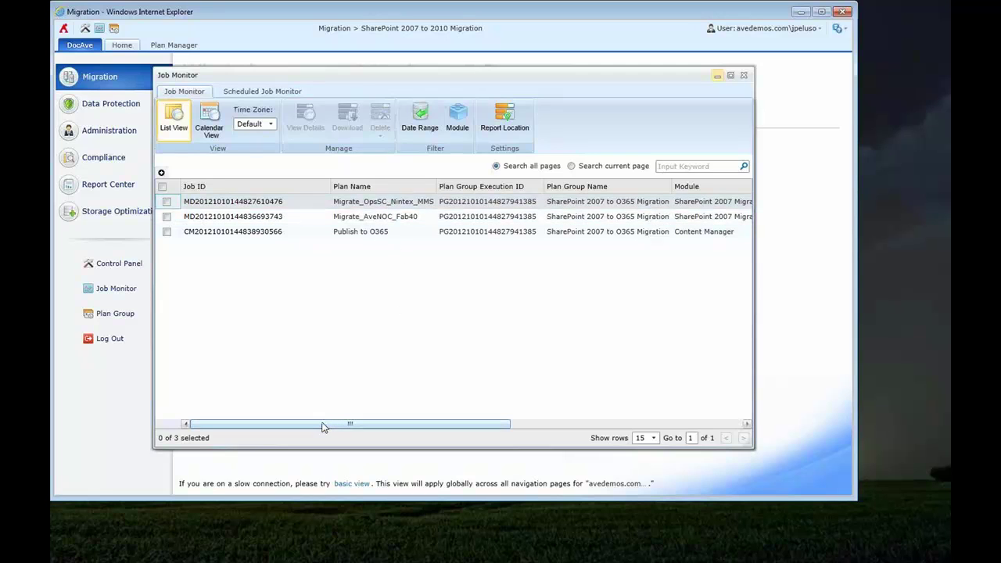
mouse_move(375, 423)
mouse_down()
mouse_move(435, 423)
mouse_move(375, 423)
mouse_up()
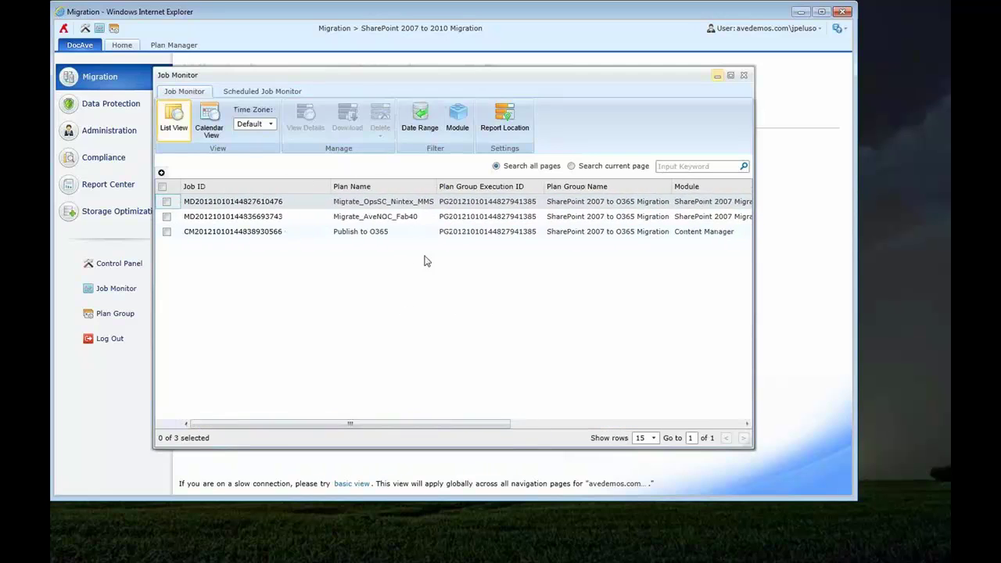
click(717, 76)
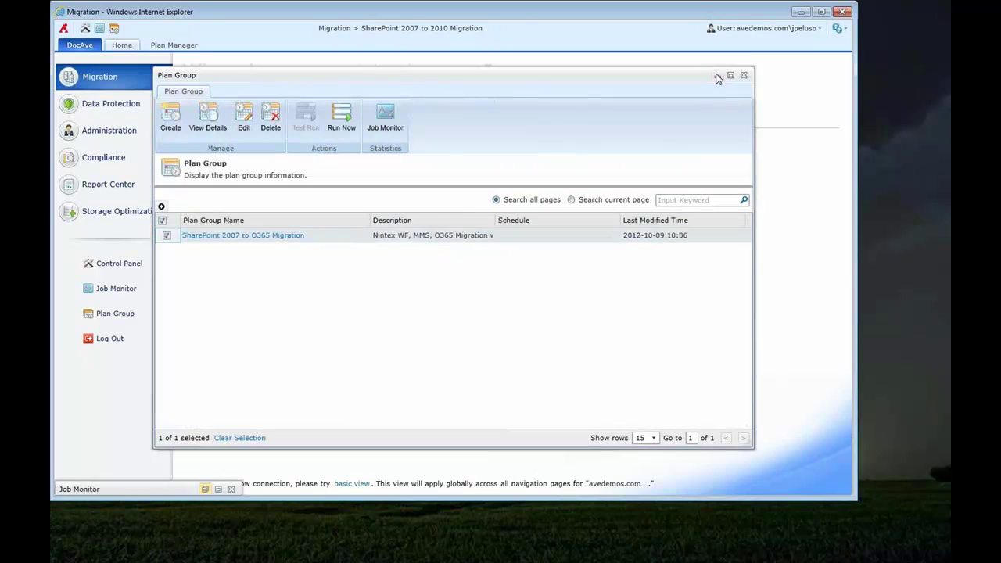
click(717, 76)
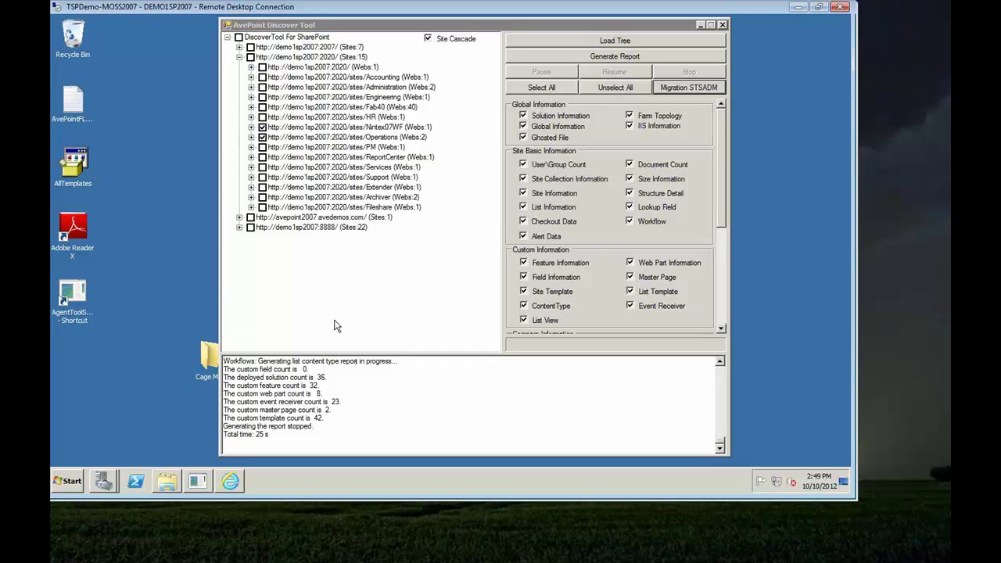
Review the Discover Tool options for the Nintex07WF and Operations sites, then bring up Custom Template Discovery.xlsx.
click(466, 26)
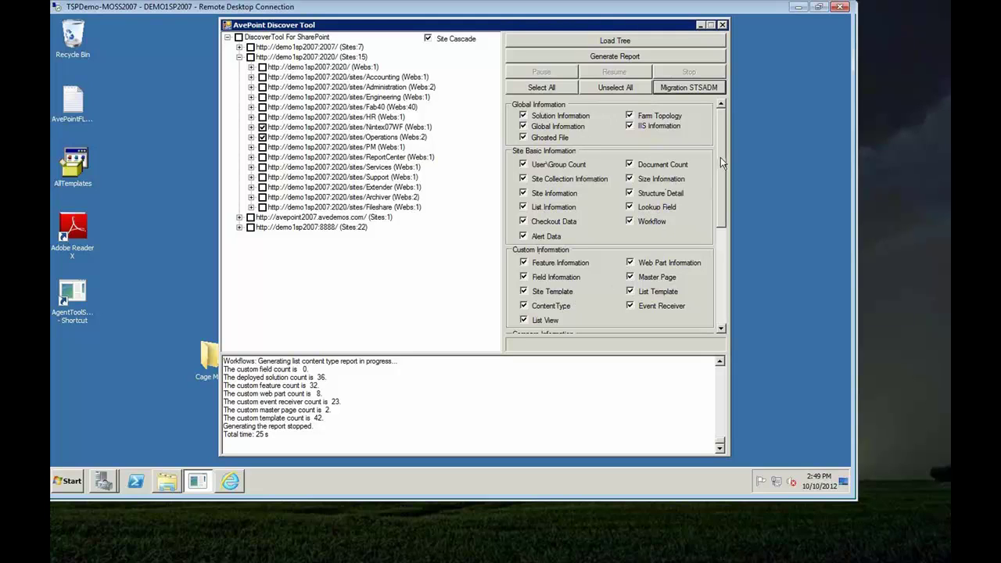
drag(720, 157, 732, 244)
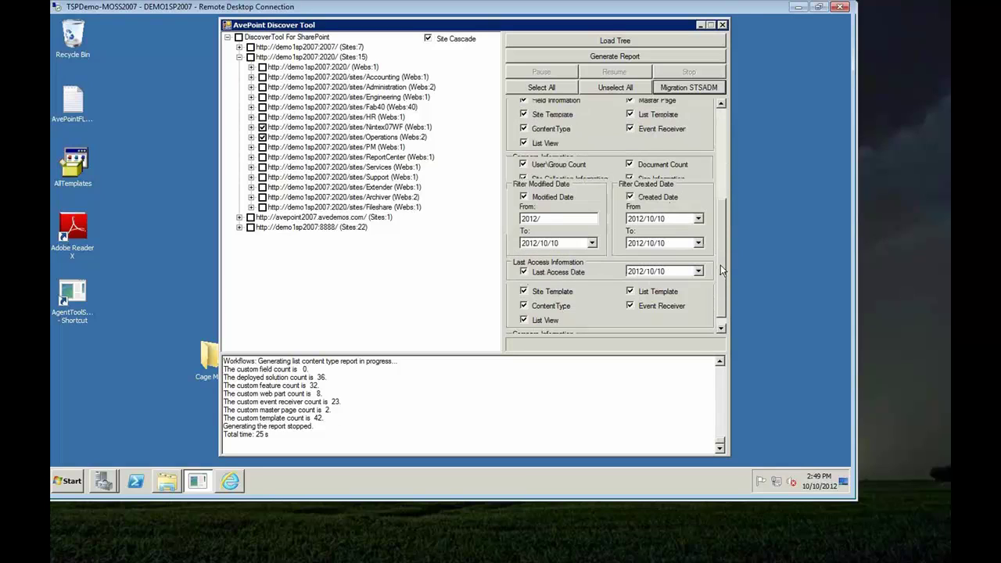
drag(725, 269, 714, 159)
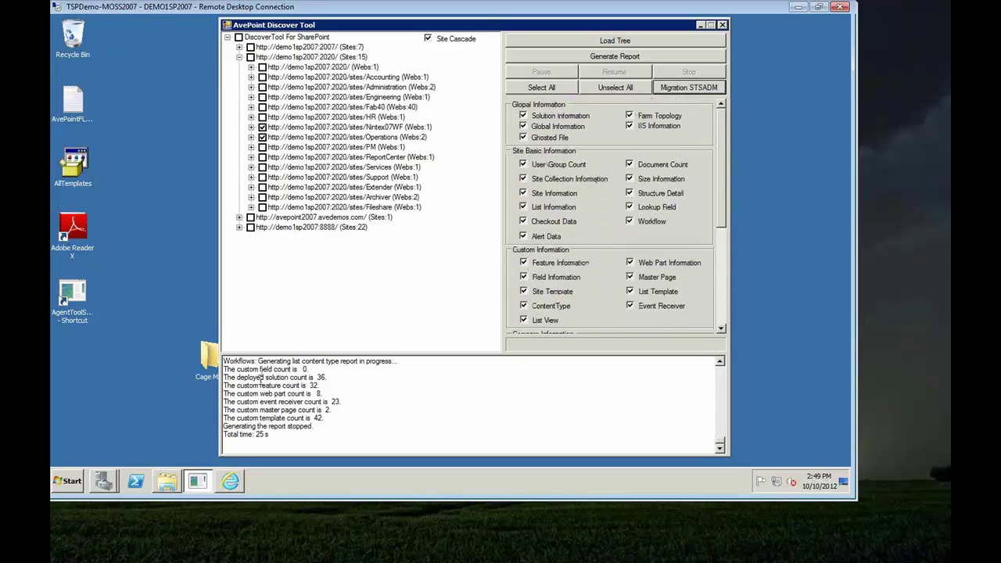
mouse_move(104, 481)
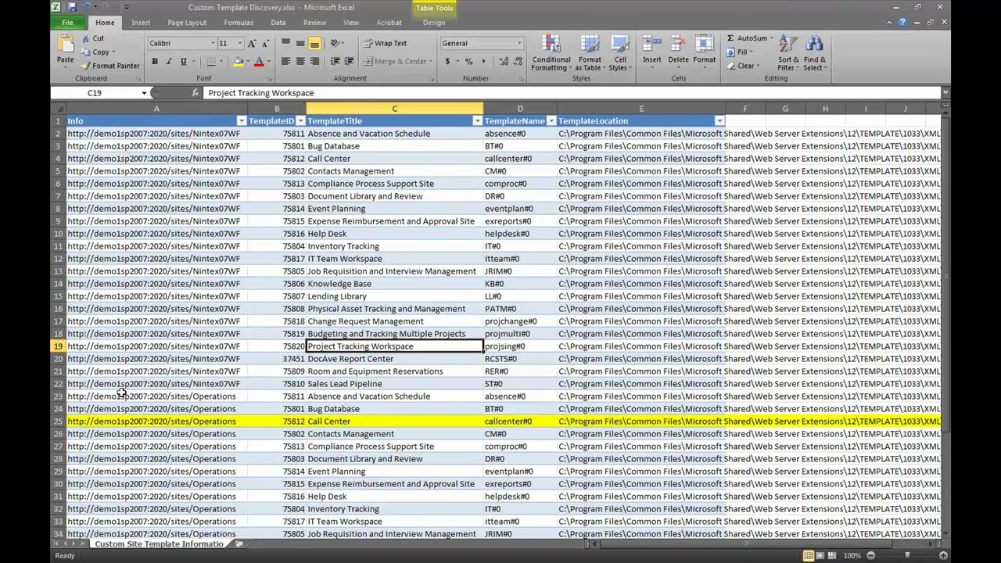
Check the Call Center template row, then the yellow Simple Approval Nintex rows in Workflow Discovery.xlsx.
click(55, 421)
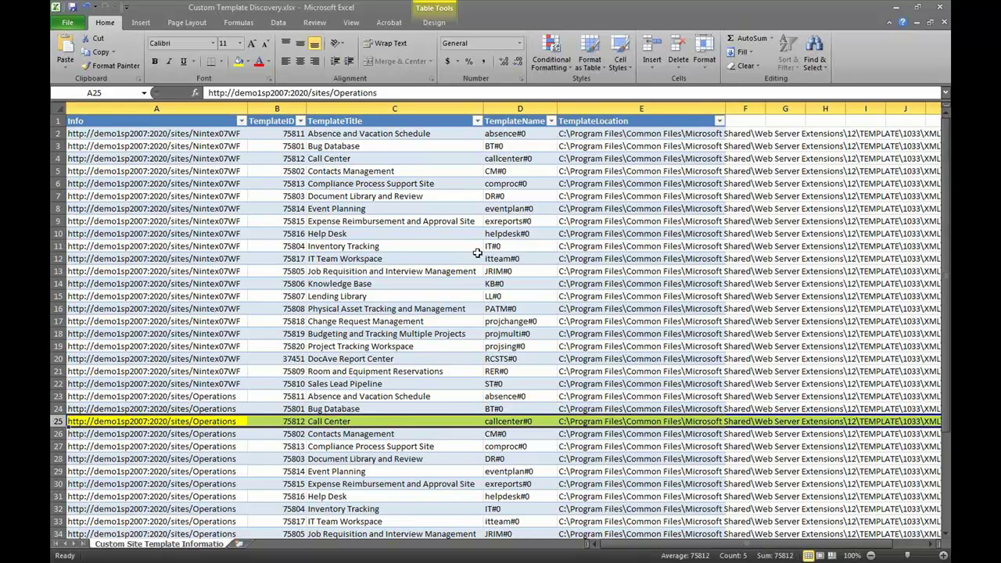
click(895, 7)
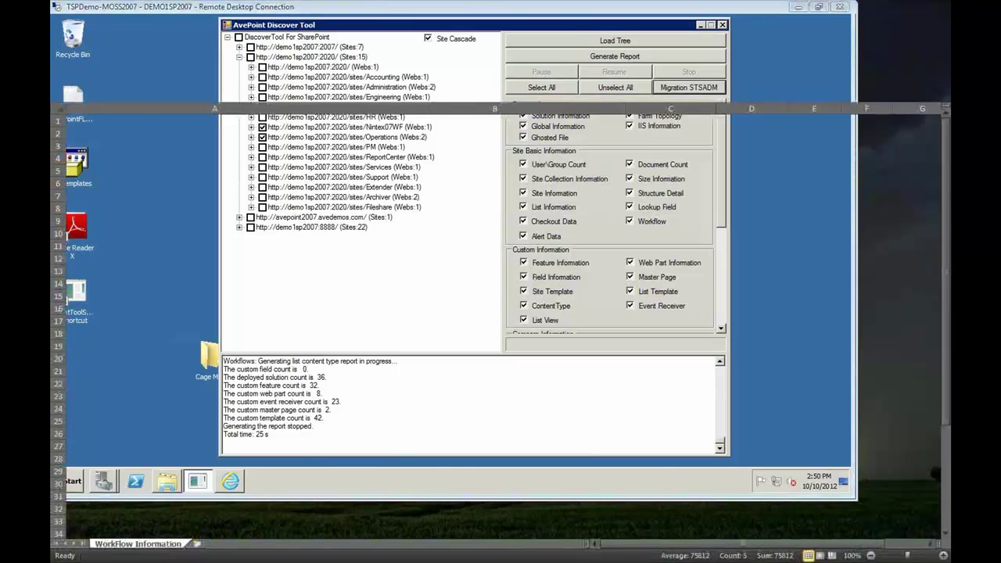
click(125, 550)
scroll(338, 300, down, 4)
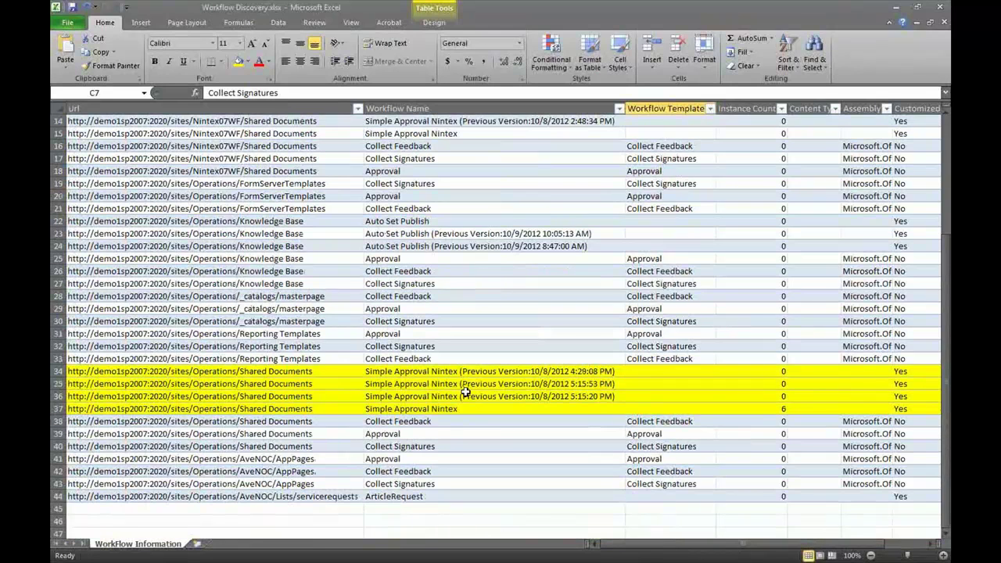
scroll(465, 393, up, 4)
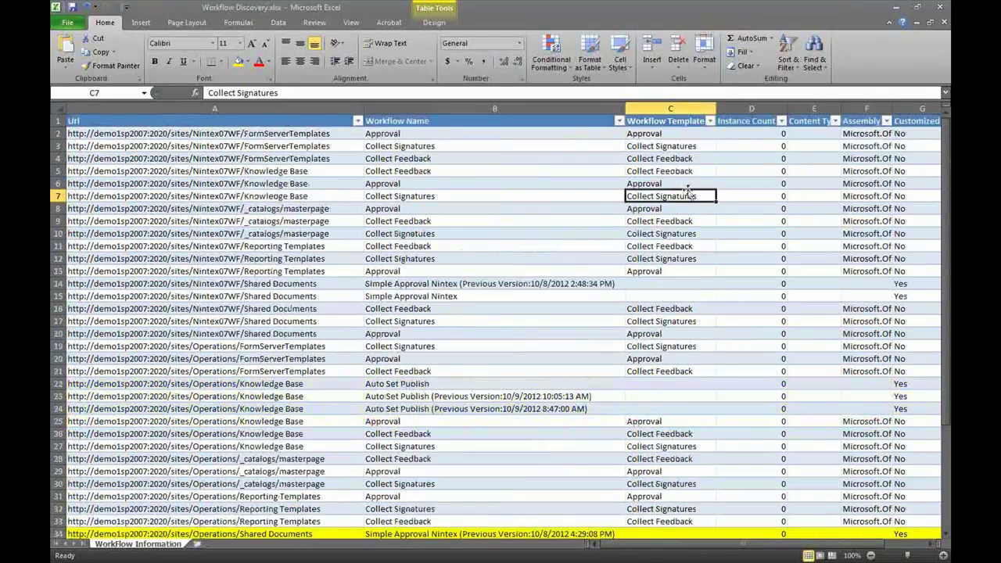
click(895, 8)
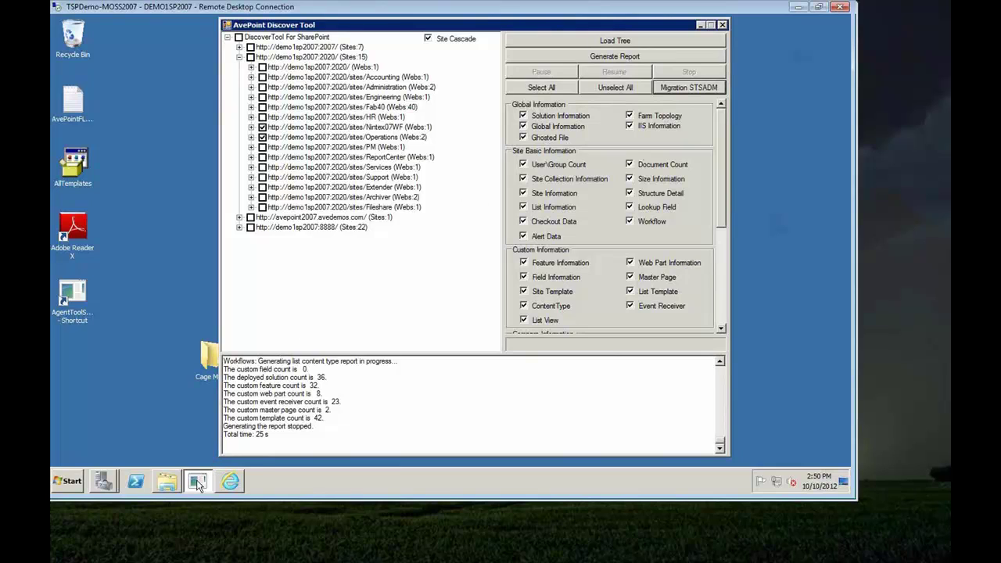
click(175, 461)
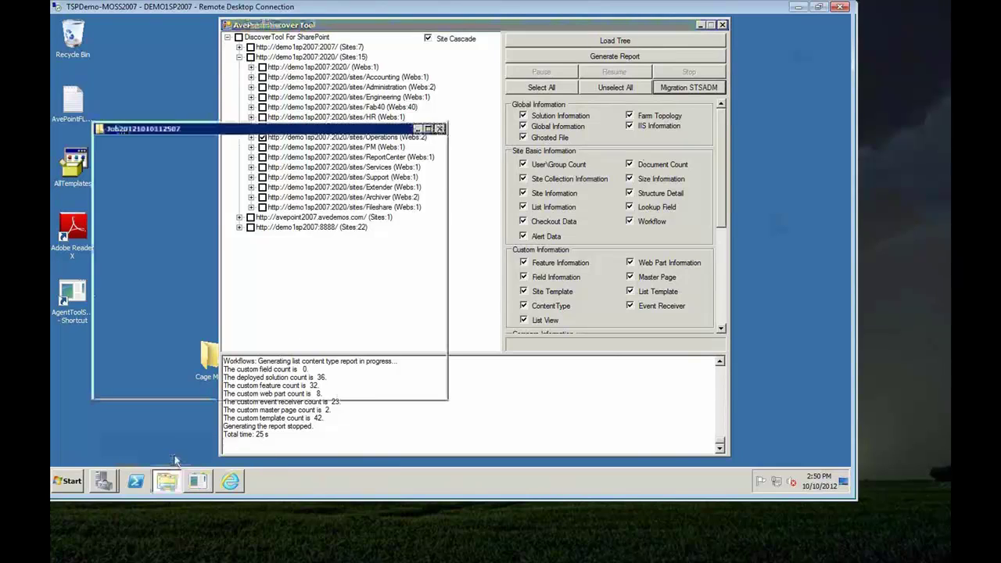
click(417, 129)
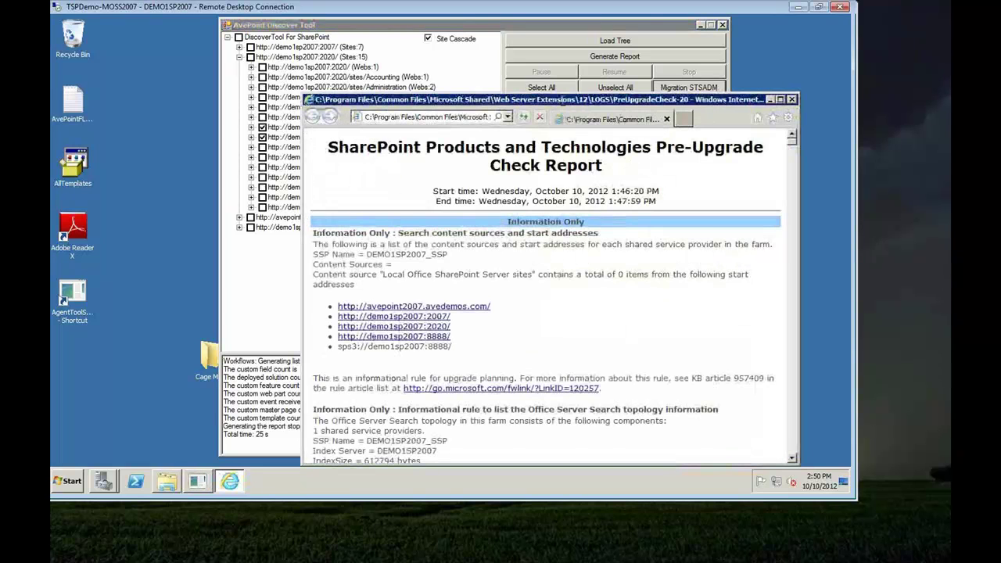
scroll(563, 118, down, 5)
double_click(561, 105)
scroll(369, 250, down, 4)
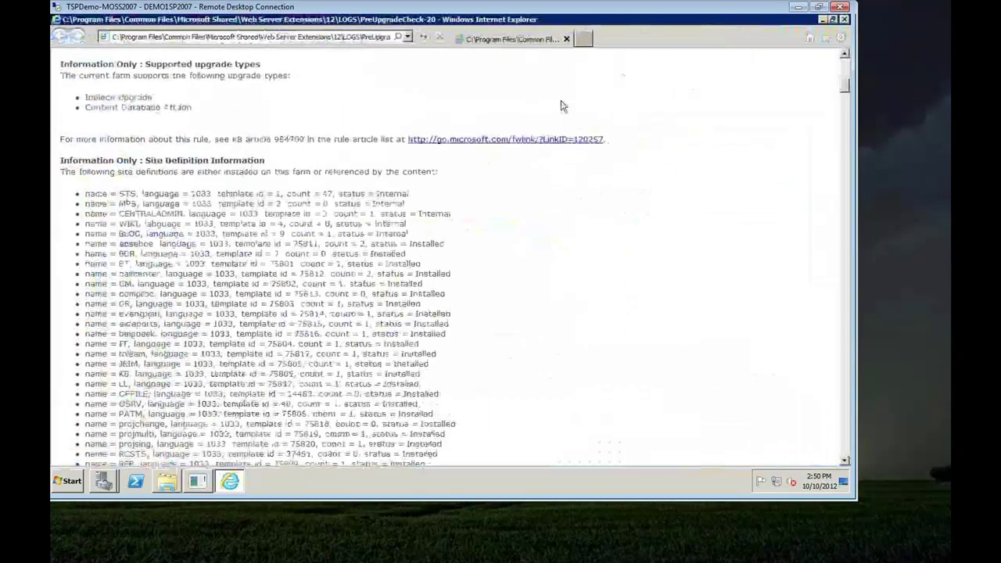
scroll(369, 251, down, 6)
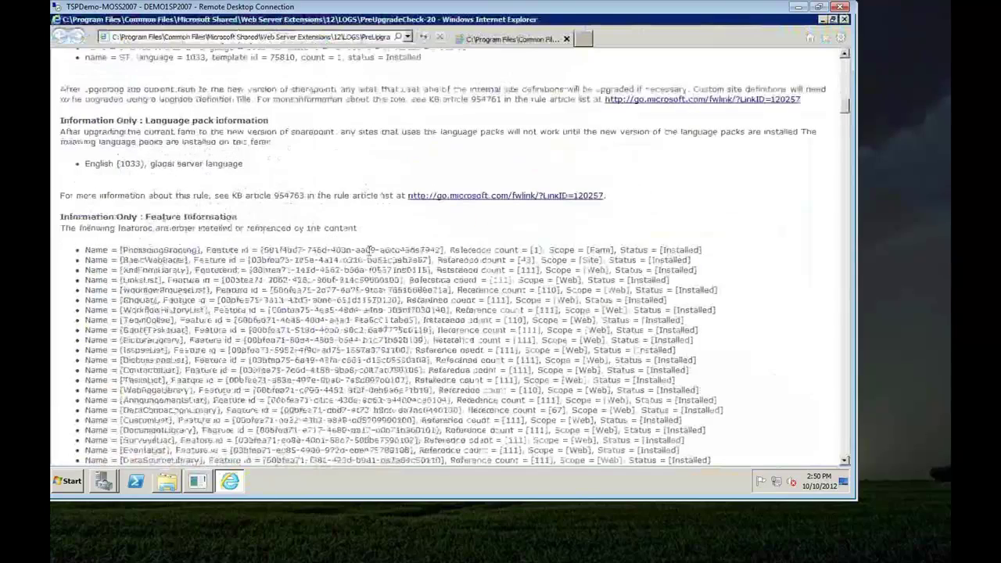
scroll(369, 247, down, 10)
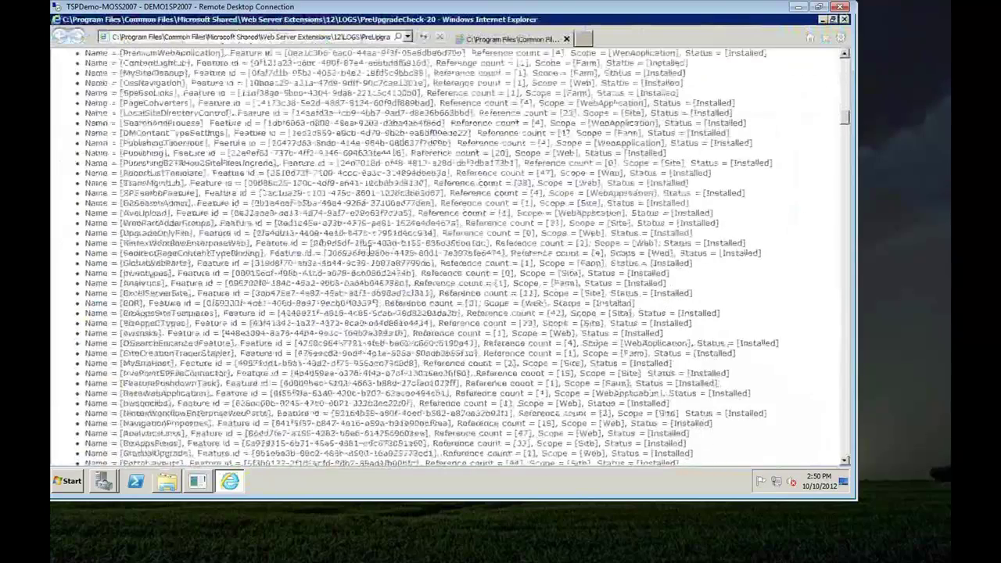
scroll(369, 248, down, 10)
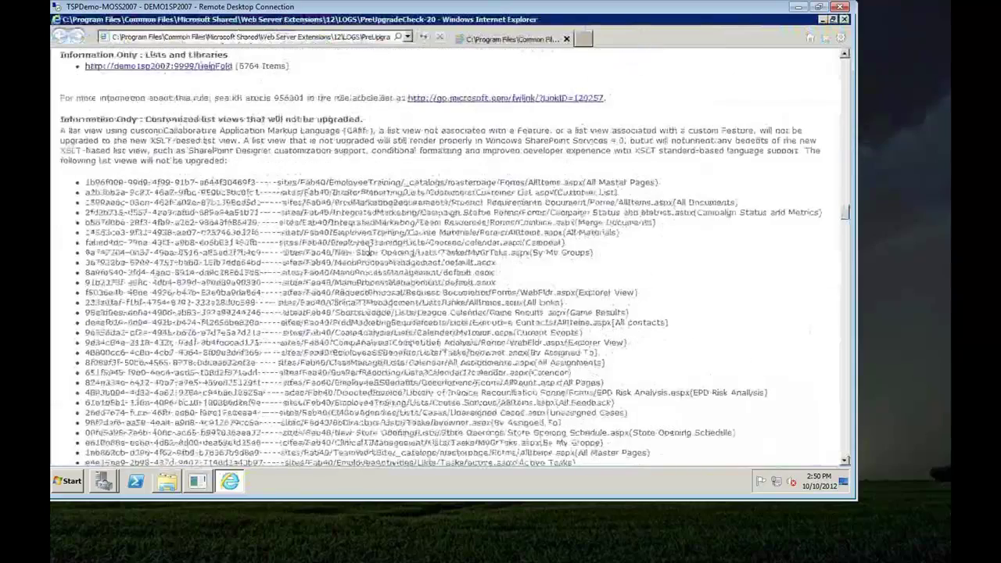
scroll(367, 251, down, 5)
scroll(367, 252, up, 8)
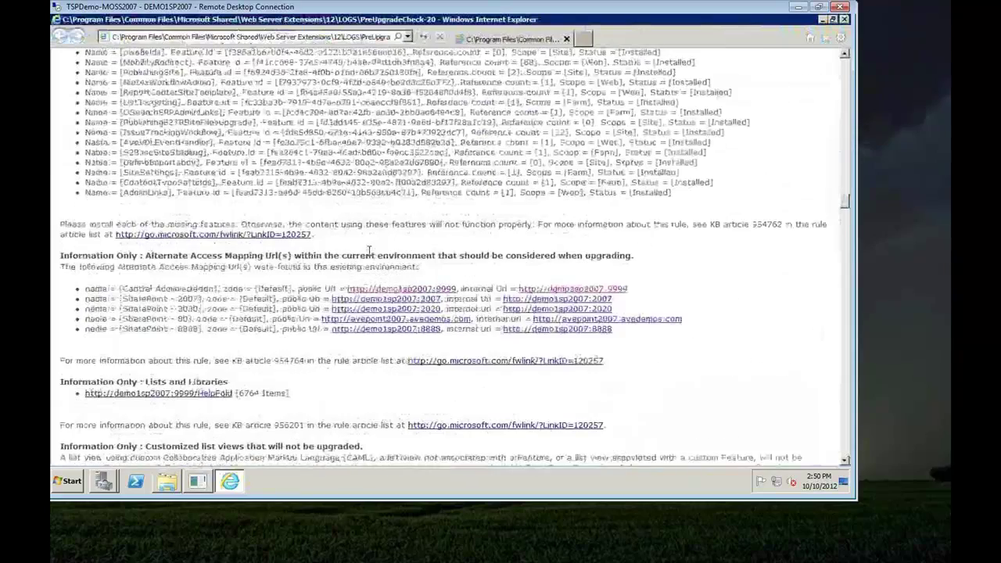
scroll(367, 252, down, 12)
click(825, 21)
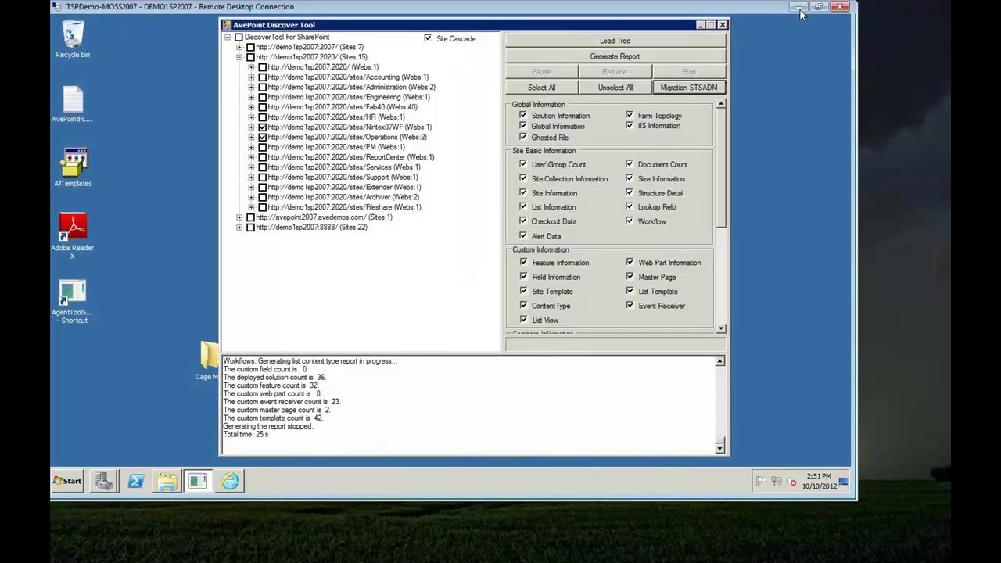
Minimize the Remote Desktop session to reveal the local DocAve Migration page.
click(799, 9)
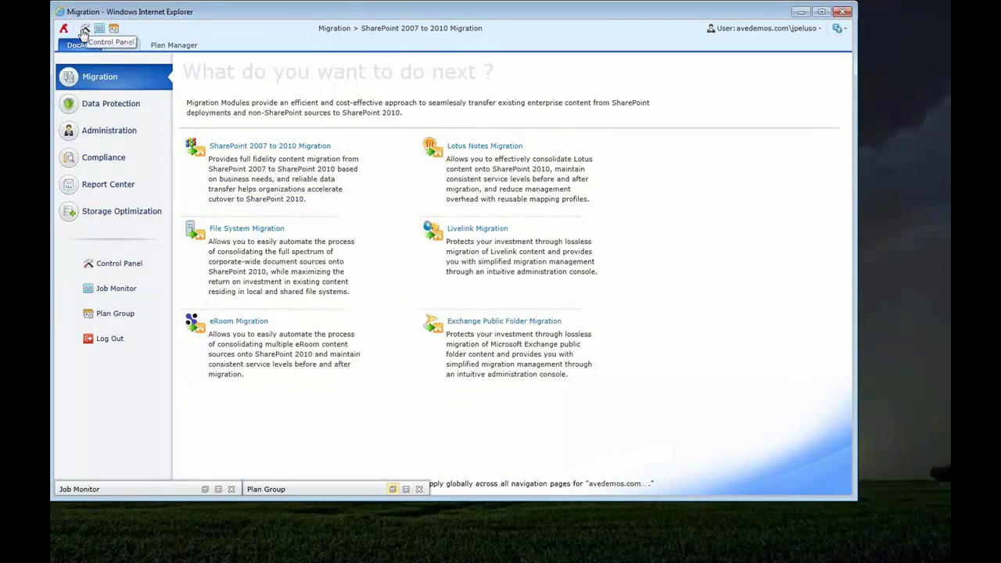
Open DocAve's Control Panel and look over its Mapping Manager options, such as Template Mapping.
click(84, 31)
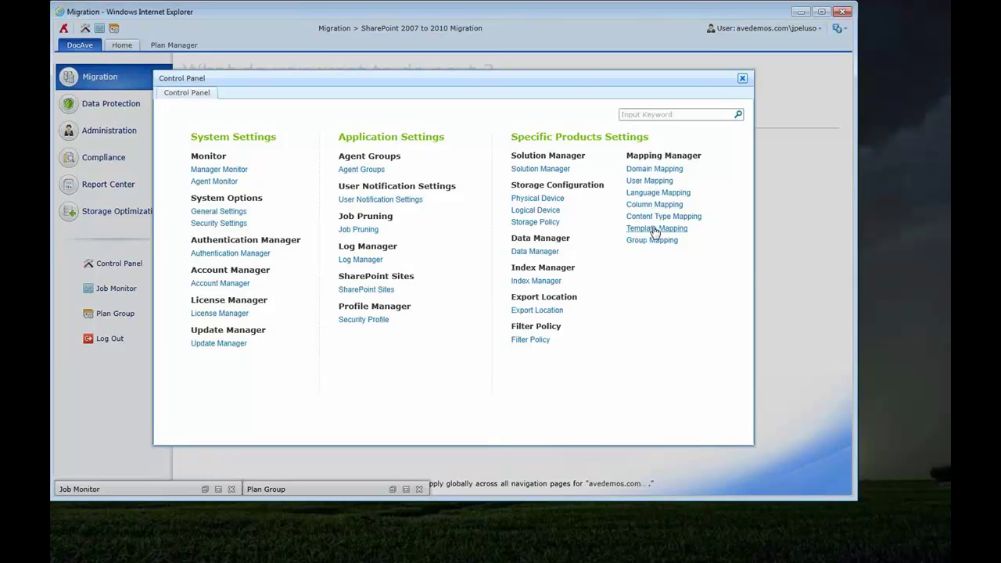
mouse_move(653, 245)
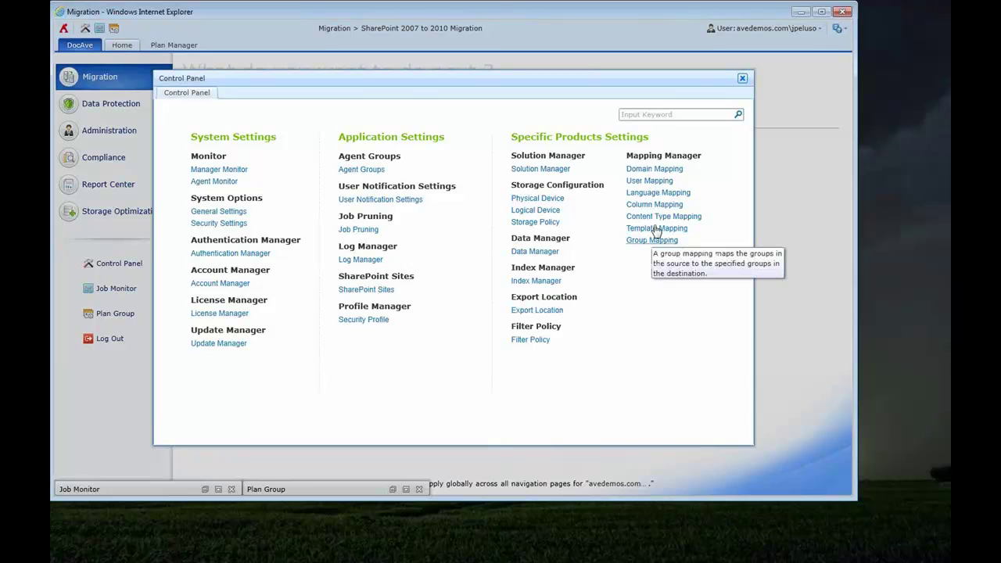
mouse_move(654, 210)
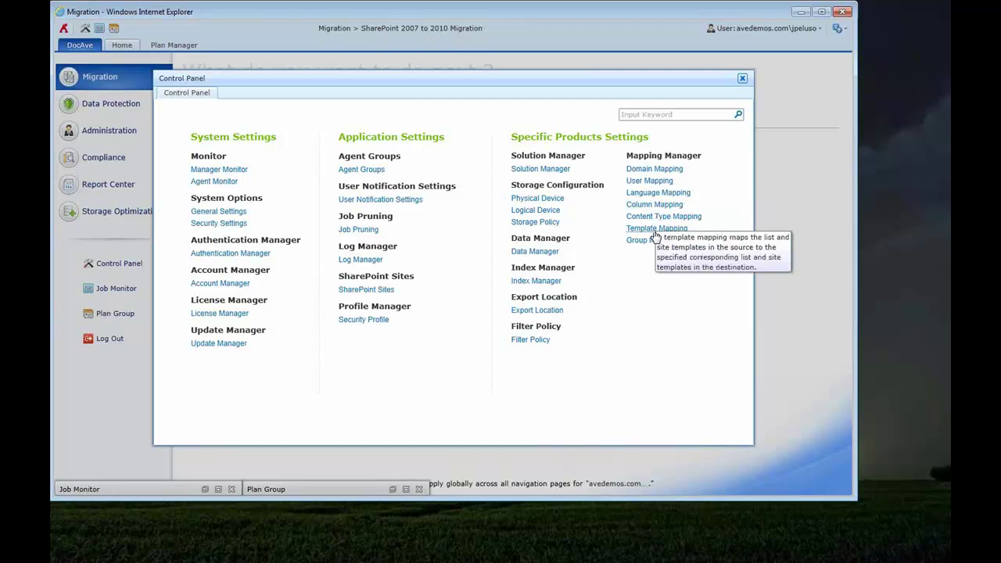
View the Fab40 Template Mappings details (CALLCENTER#0 to STS#0) and edit mode, then close without saving.
click(654, 229)
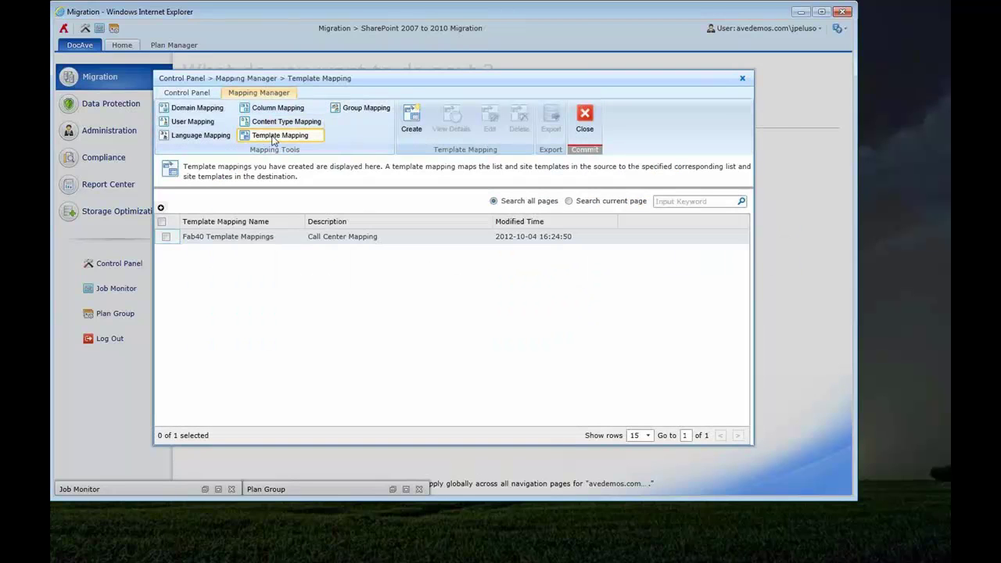
click(168, 238)
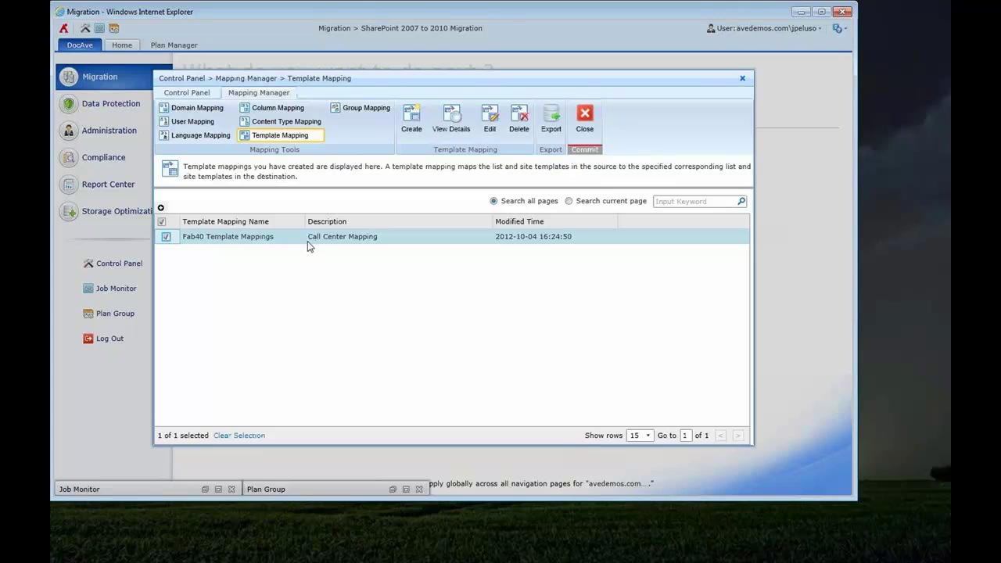
click(458, 119)
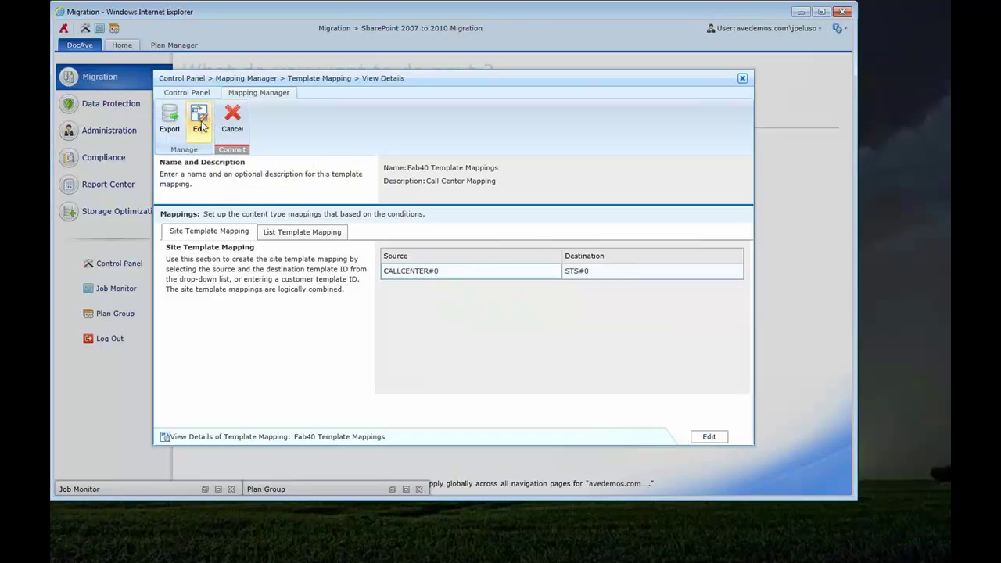
click(199, 118)
click(172, 123)
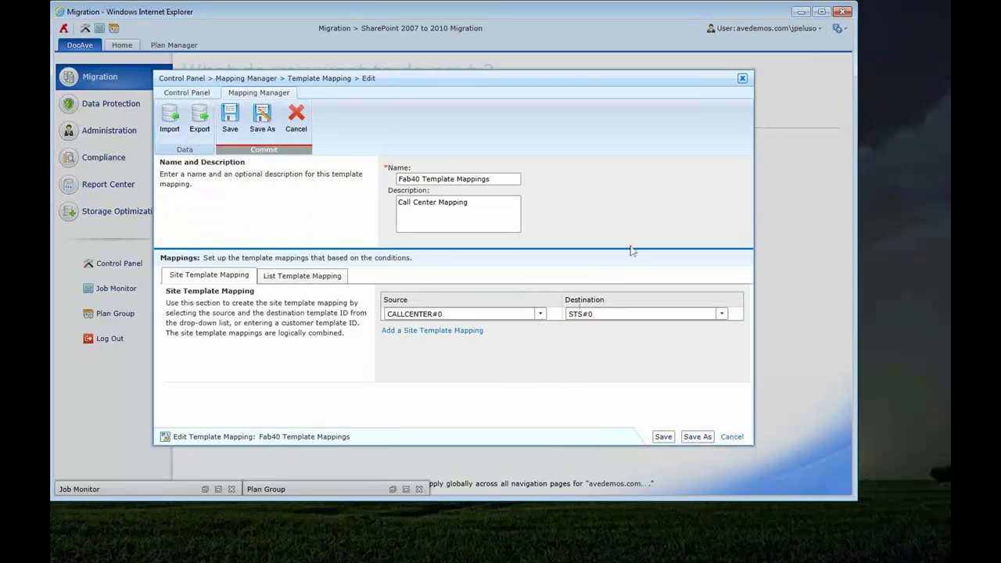
click(743, 79)
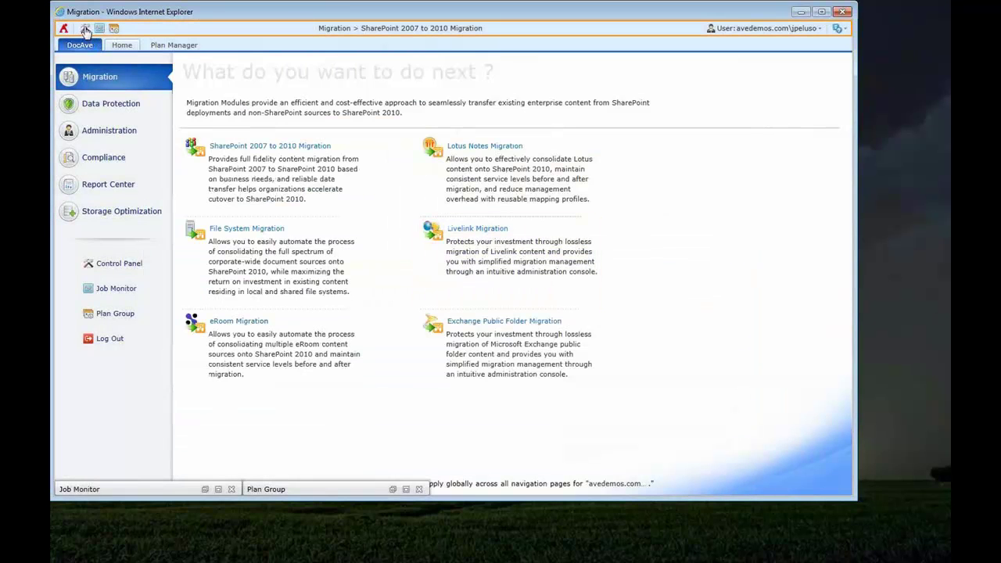
Open the Sensitivity Level Mapping MMS column mapping details and scroll to its value table.
click(85, 30)
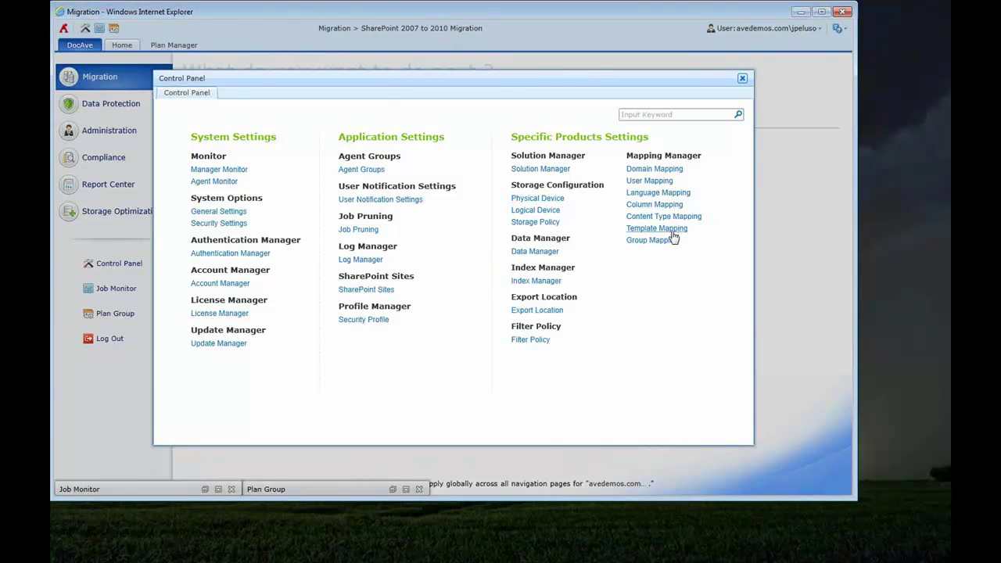
mouse_move(674, 235)
click(654, 206)
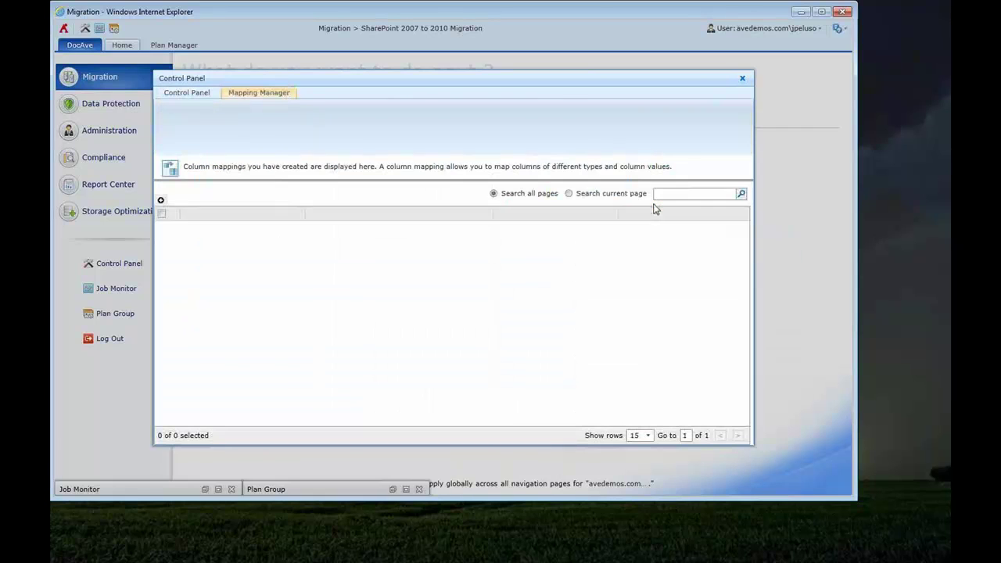
click(166, 229)
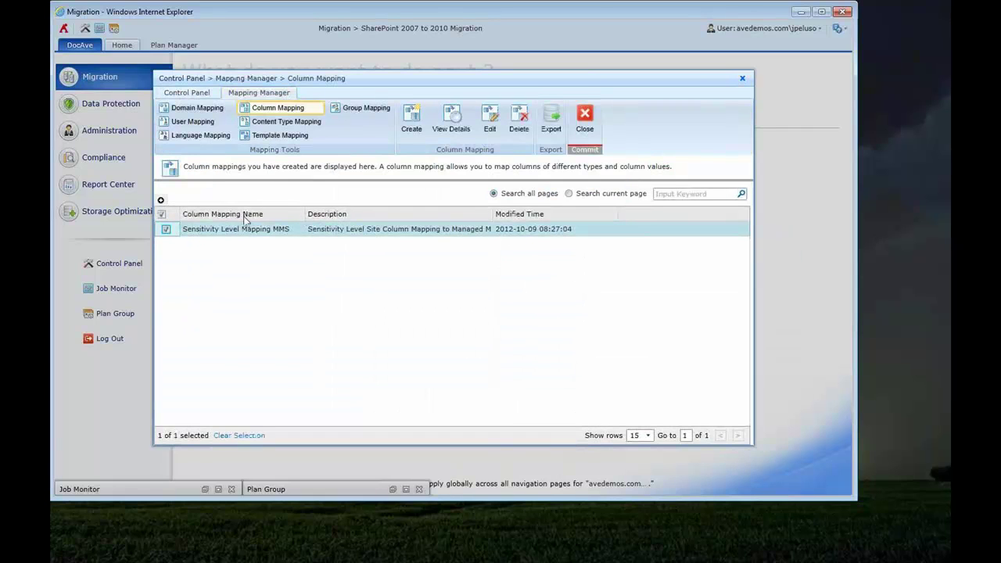
click(452, 119)
scroll(462, 353, down, 4)
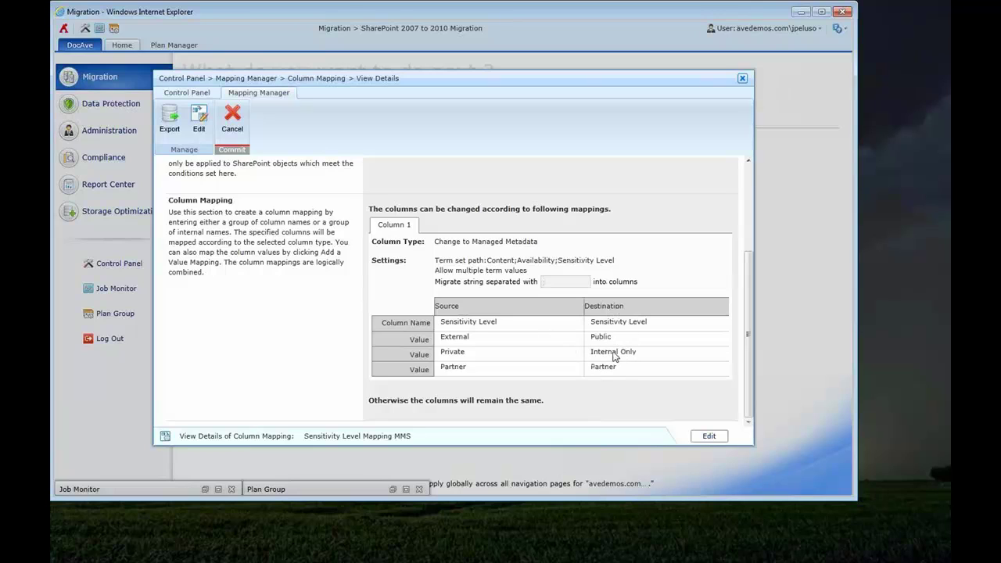
Review the DocLib Approval - Approved Only filter policy (Approval Status = 0) in Control Panel.
click(742, 79)
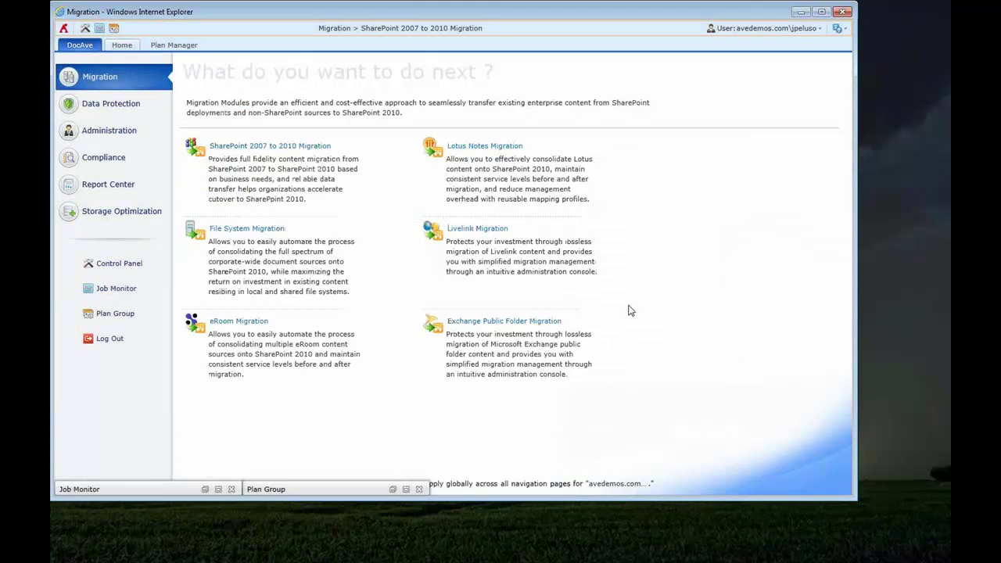
click(86, 29)
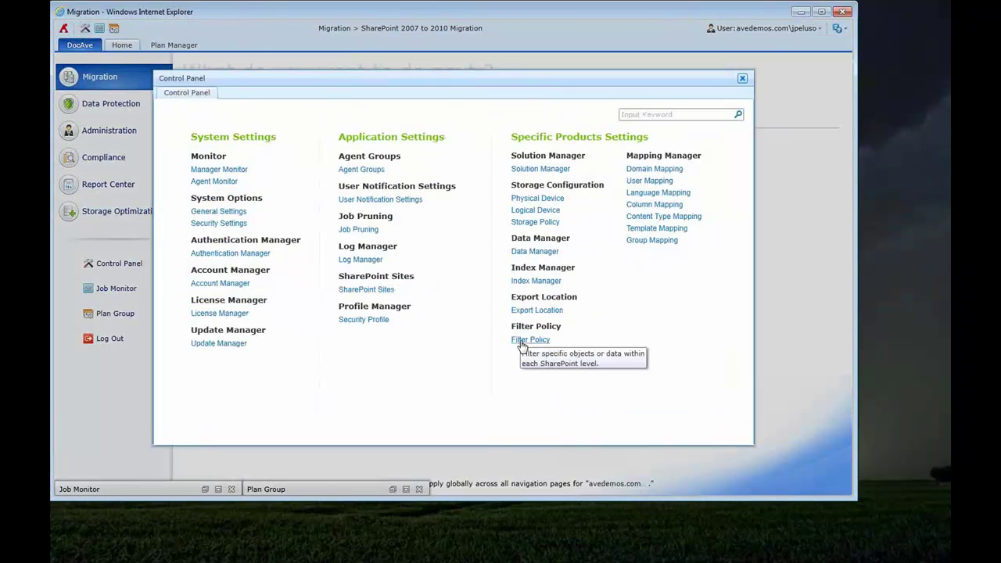
click(523, 341)
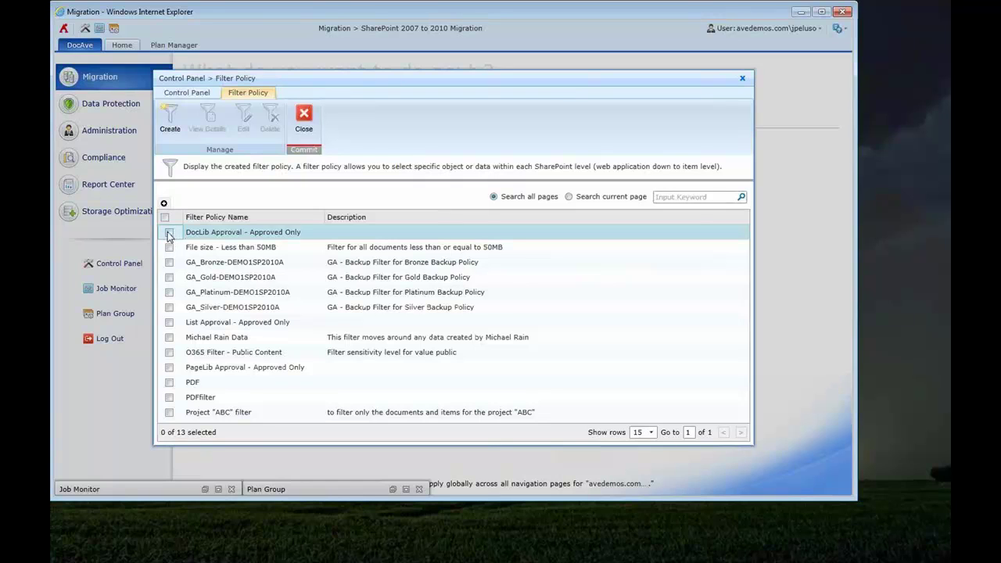
click(168, 233)
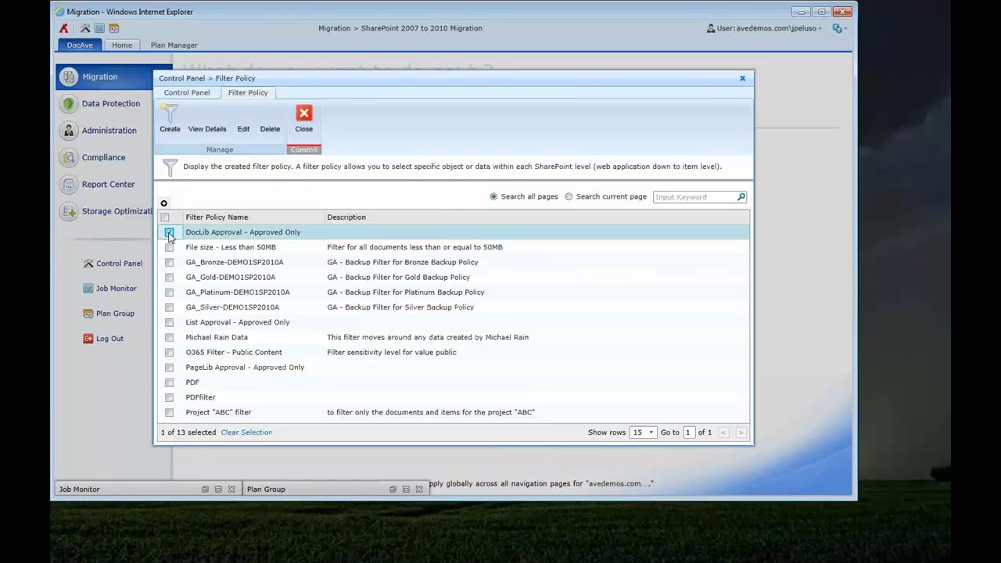
click(209, 118)
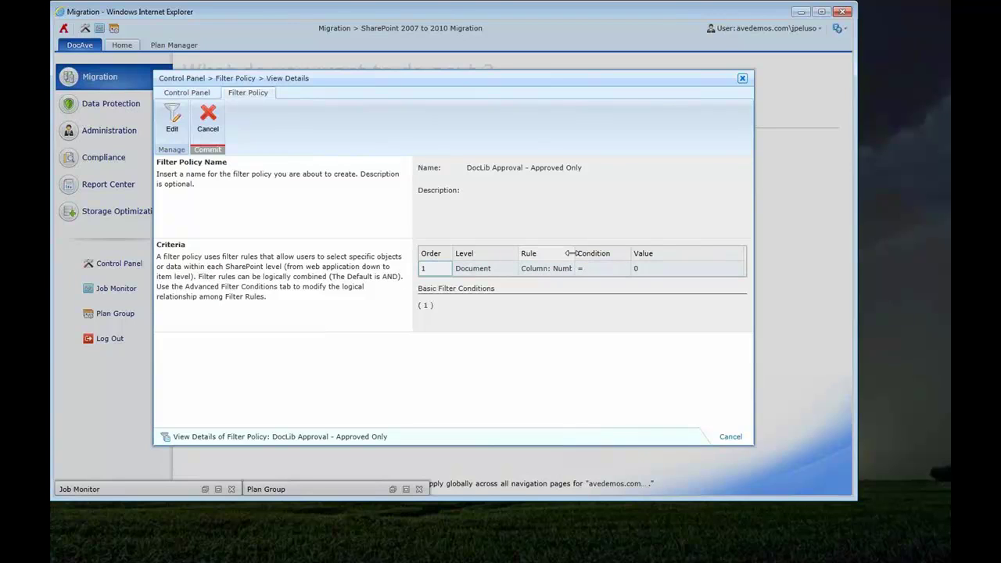
drag(571, 253, 630, 253)
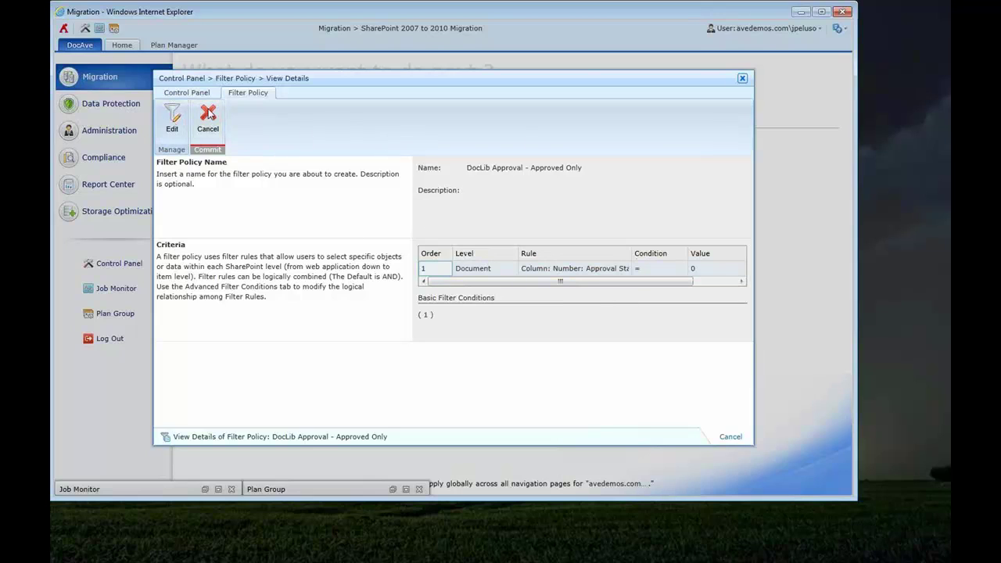
click(742, 80)
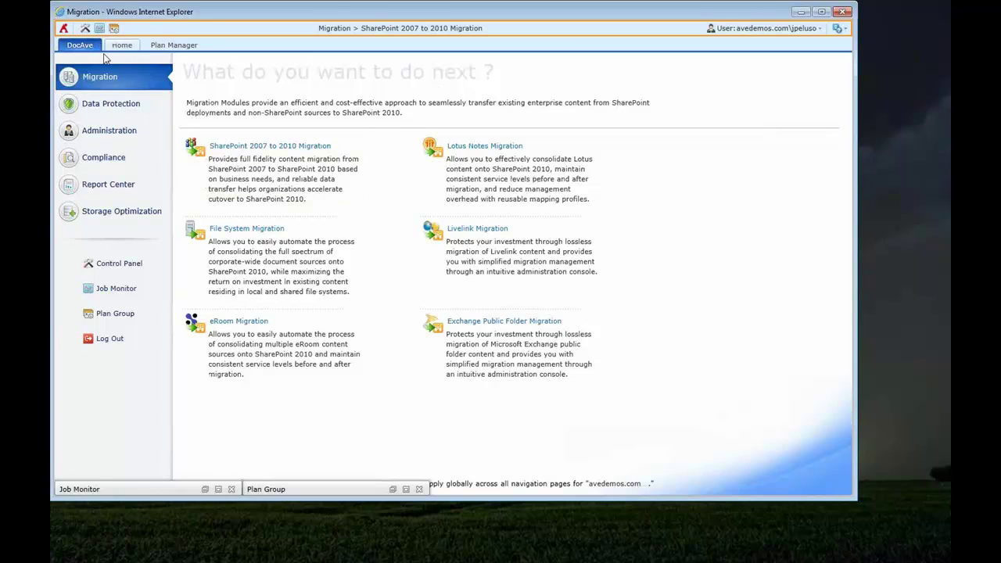
Confirm both migration jobs reached 100% (one with exceptions) in Job Monitor, then close DocAve.
click(261, 148)
click(501, 74)
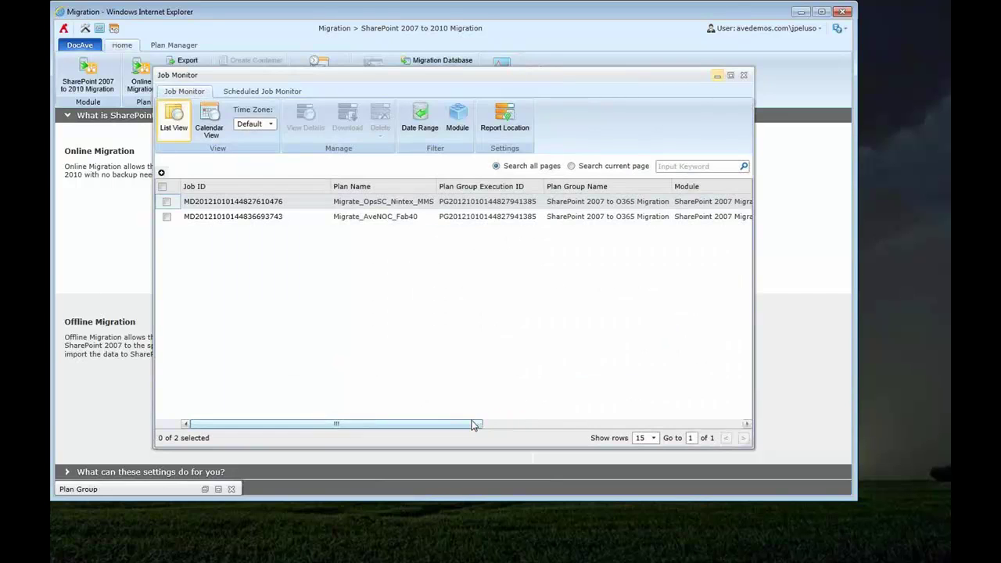
drag(473, 424, 399, 436)
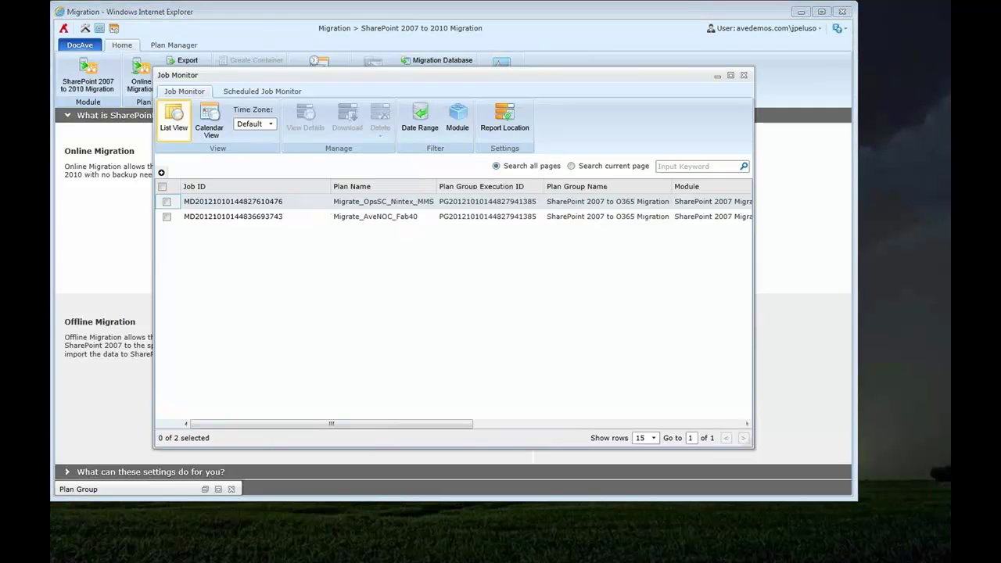
click(842, 12)
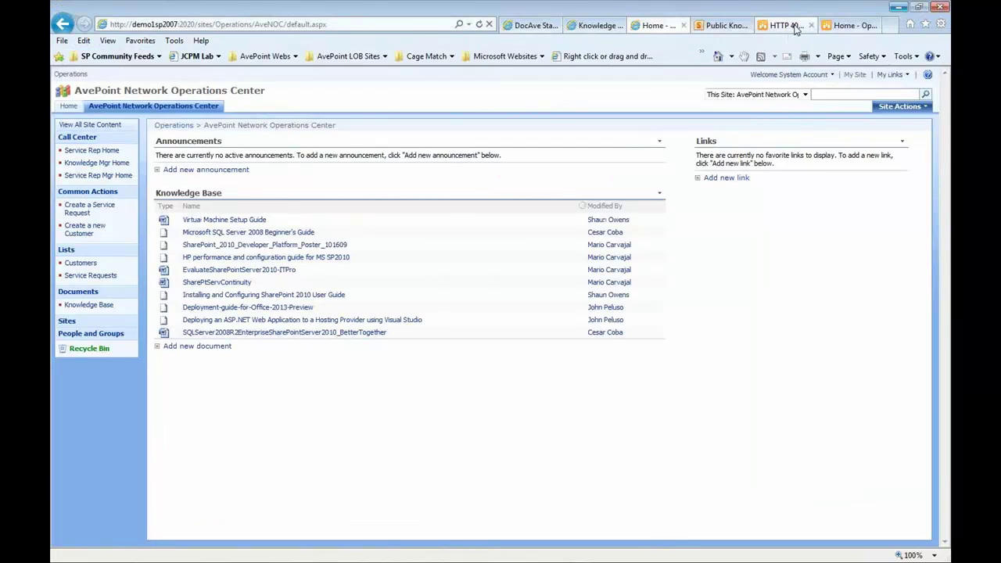
Reload the SharePoint 2010 Operations pages until the migrated AveNOC site loads, then open it.
click(794, 27)
click(480, 25)
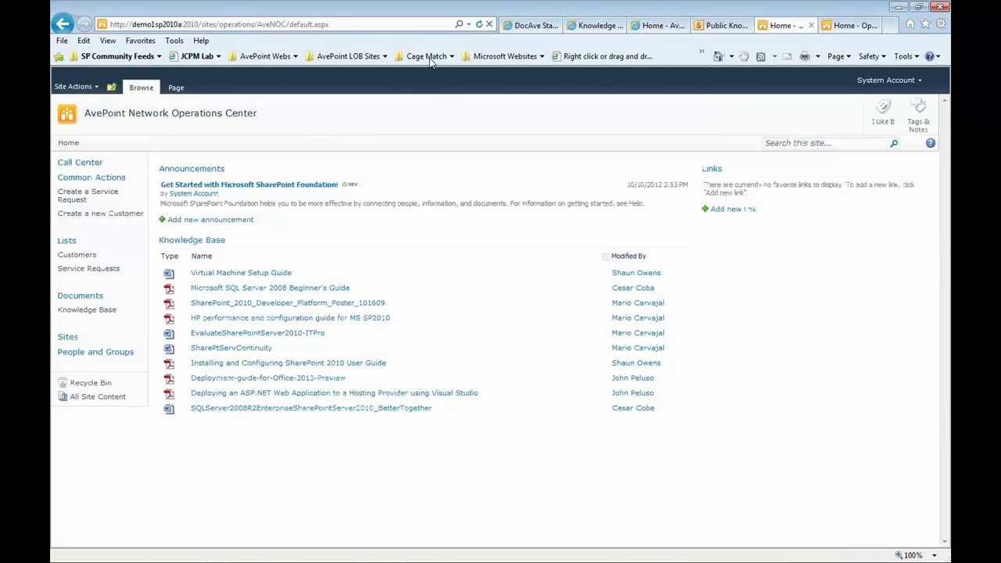
click(841, 28)
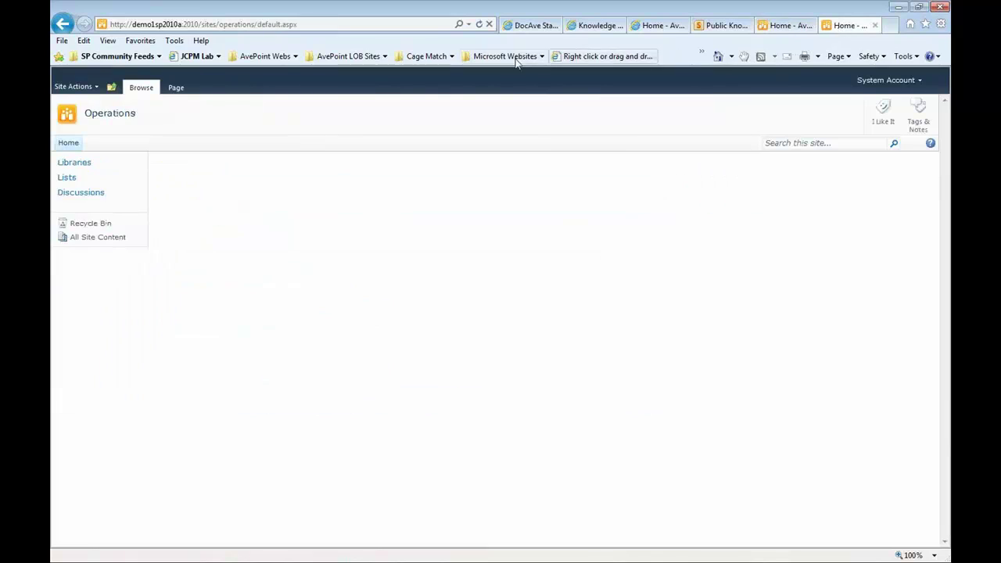
click(479, 25)
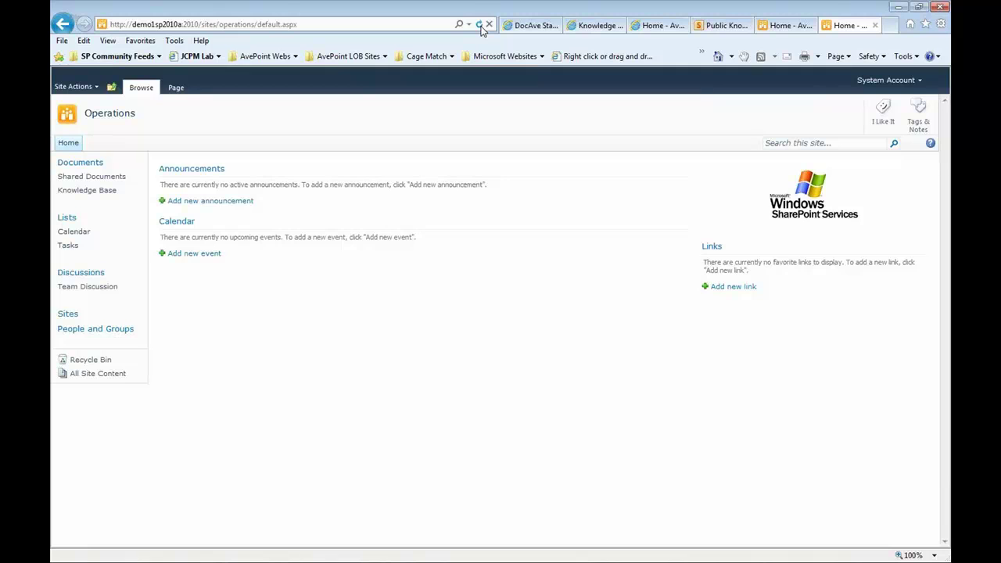
click(480, 24)
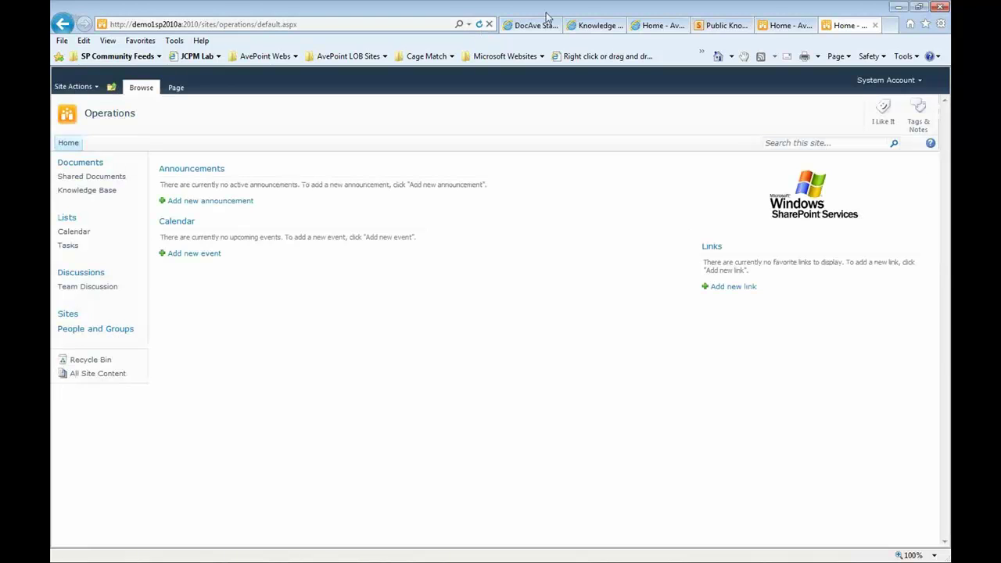
click(788, 25)
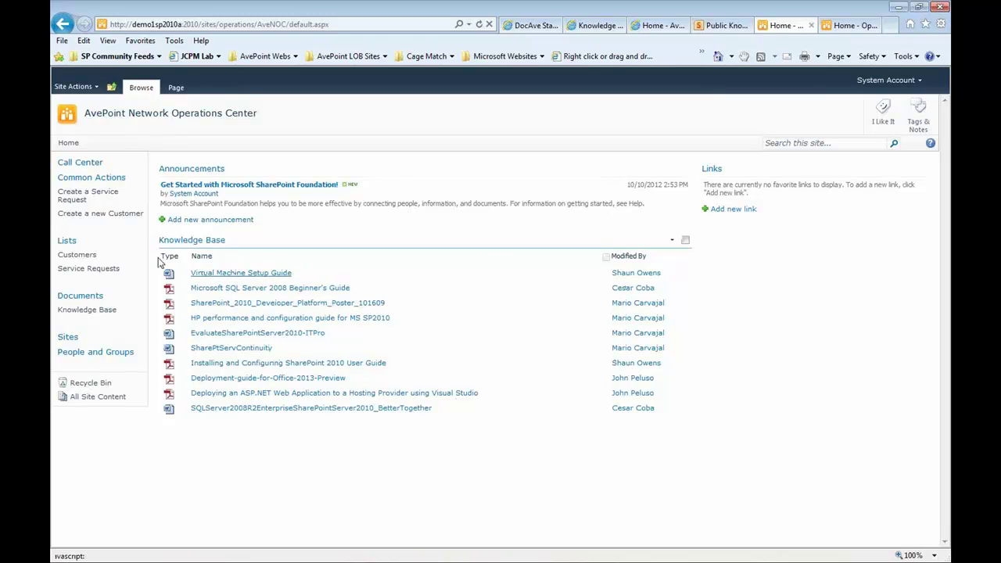
Browse the migrated Customers and Service Requests lists, ending on Customers with five entries.
click(78, 256)
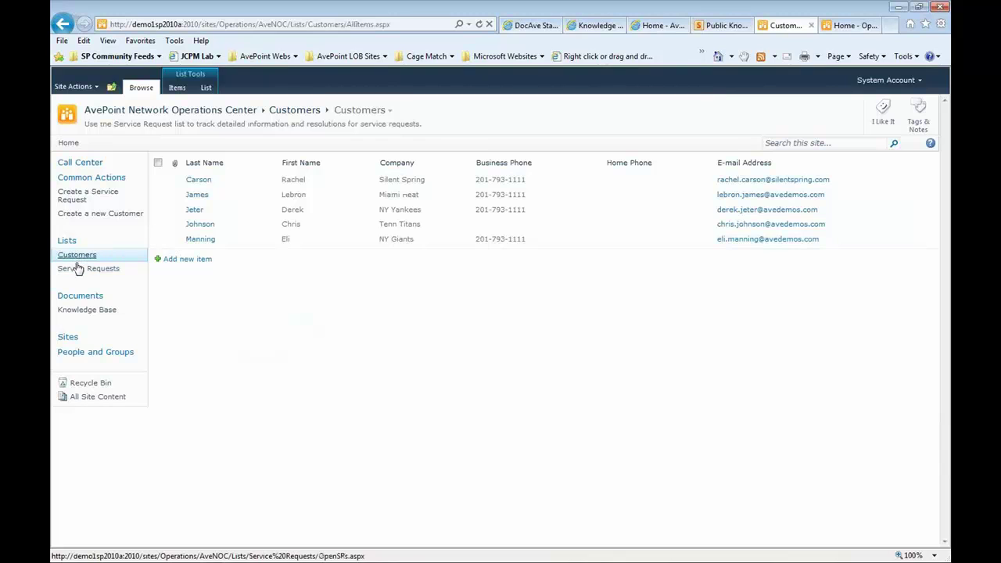
click(79, 270)
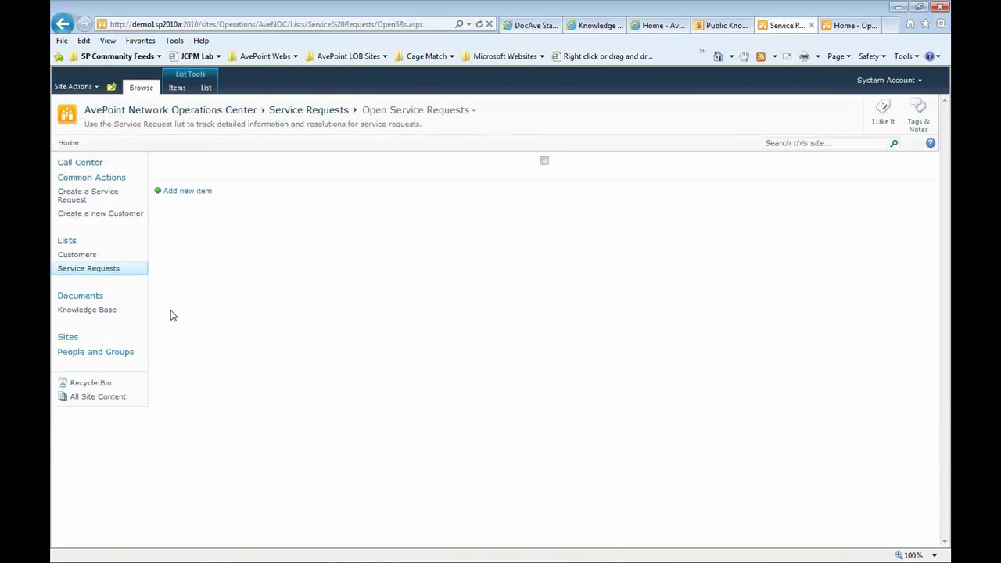
click(78, 256)
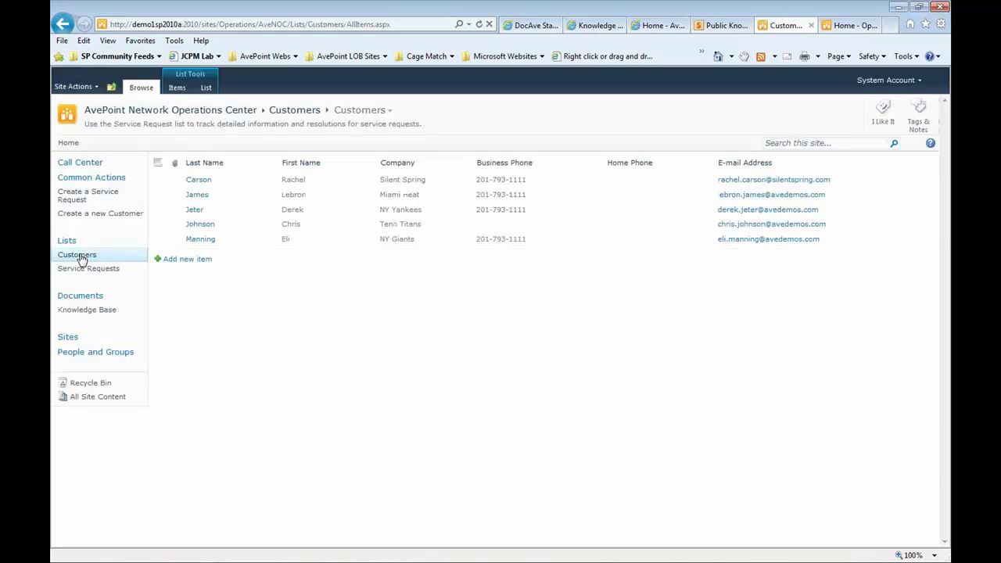
Look over a new customer form without saving, then reload the Operations home page.
click(194, 262)
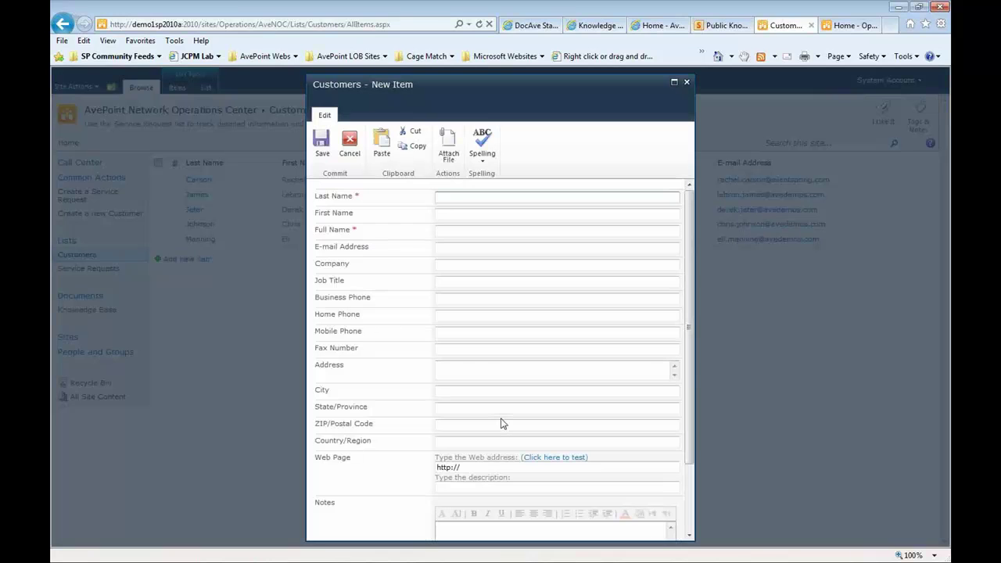
scroll(502, 420, down, 5)
scroll(544, 363, up, 5)
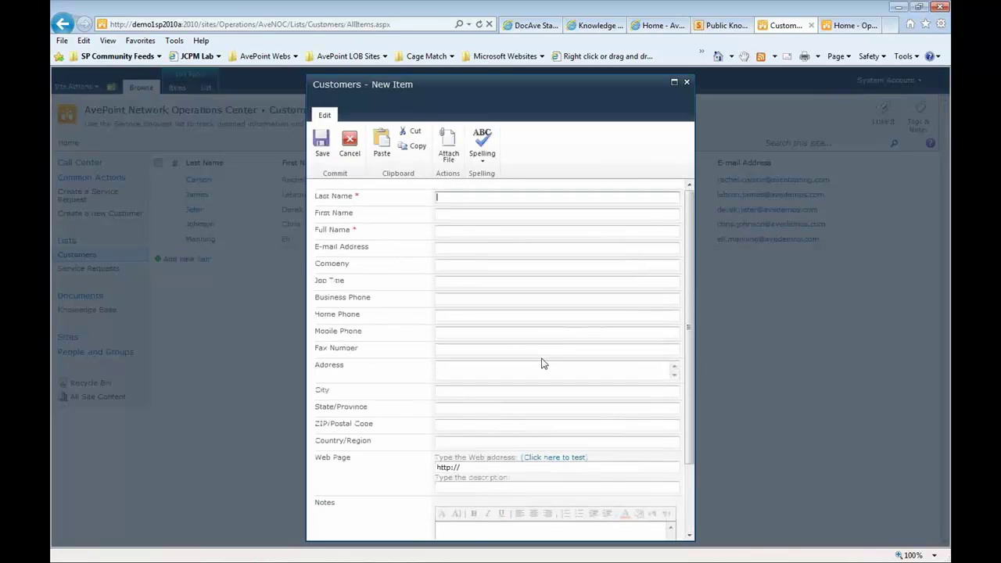
click(686, 81)
click(849, 26)
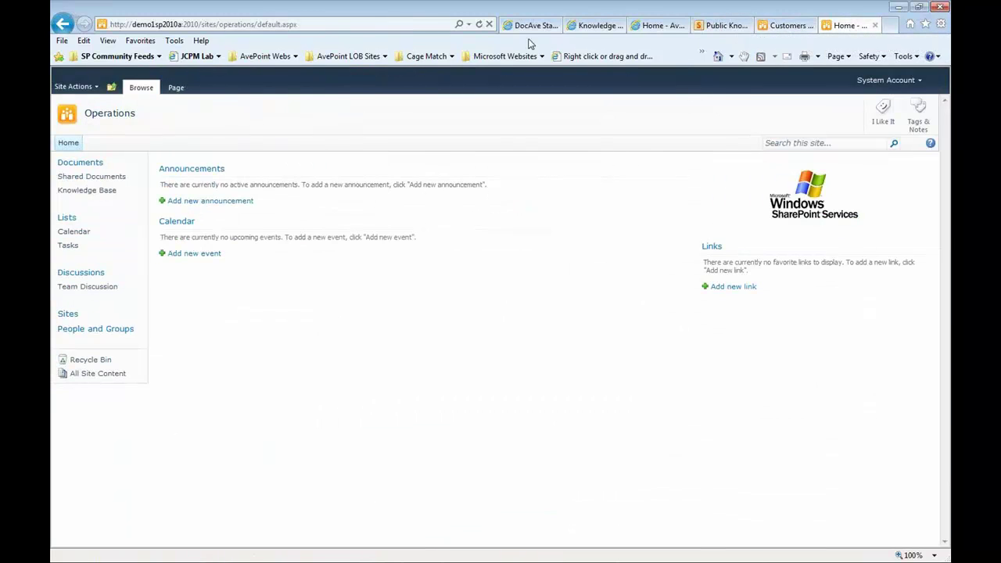
click(479, 26)
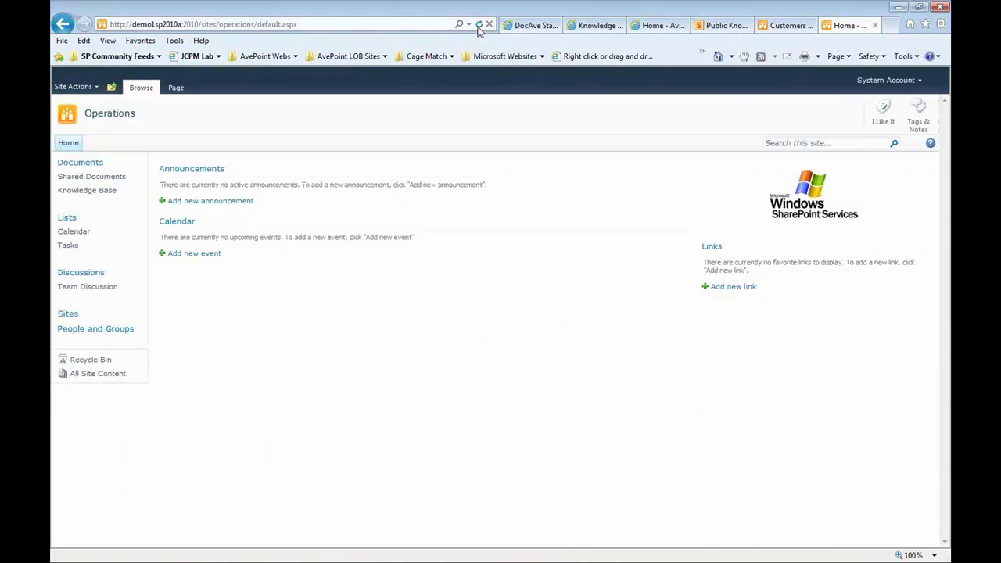
Check that Shared Documents' workflow settings list both Simple Approval Nintex workflows.
click(92, 177)
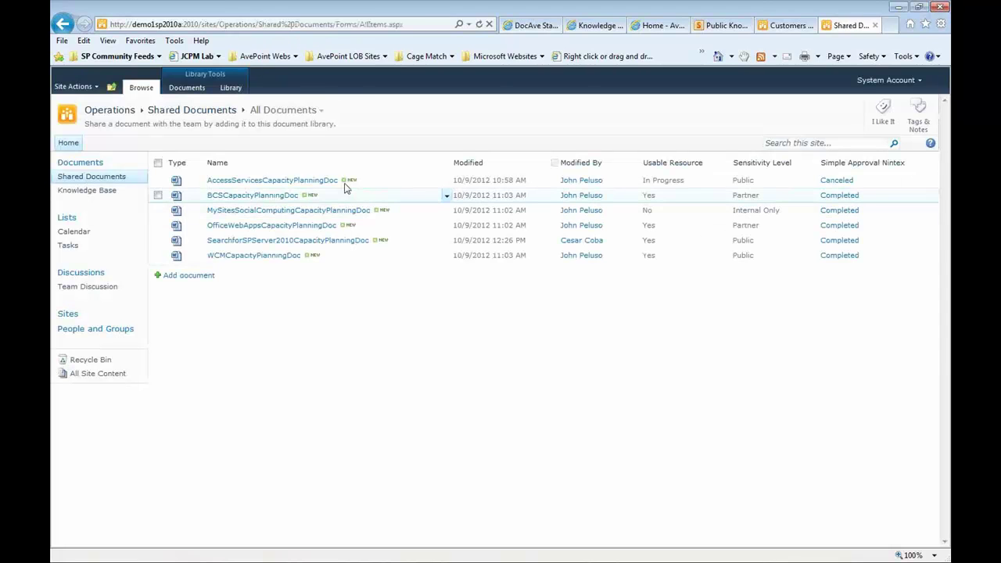
click(231, 87)
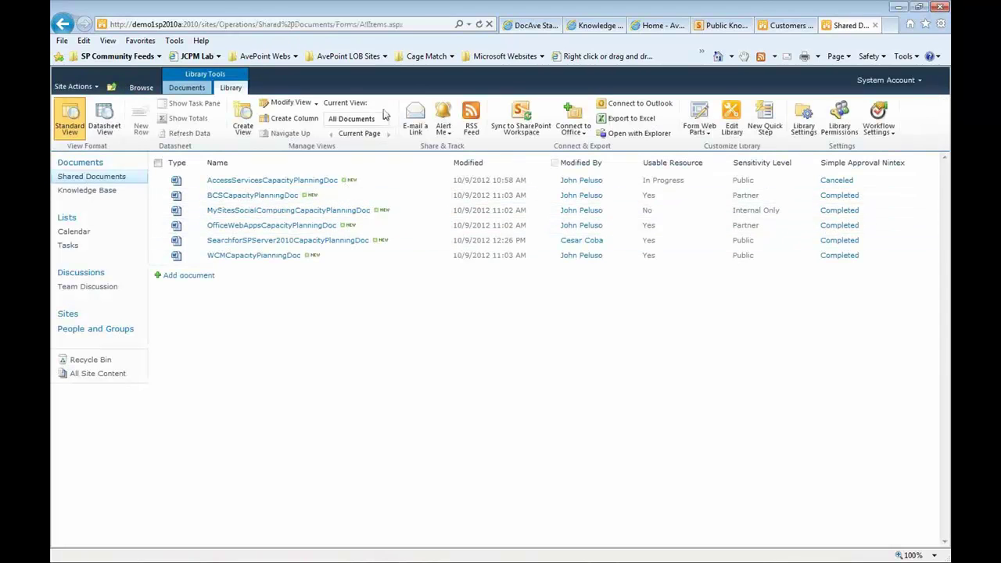
click(875, 134)
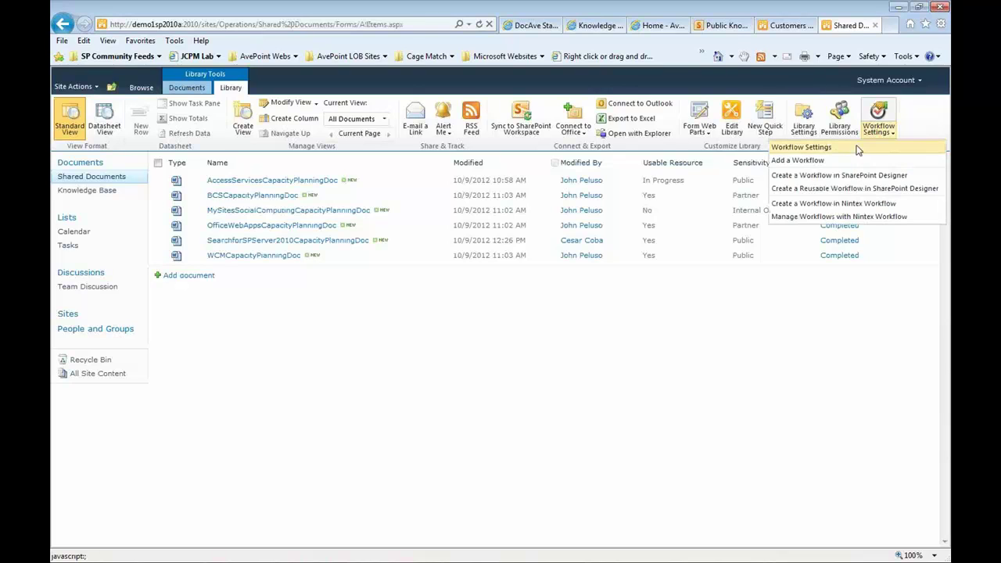
click(878, 112)
click(879, 112)
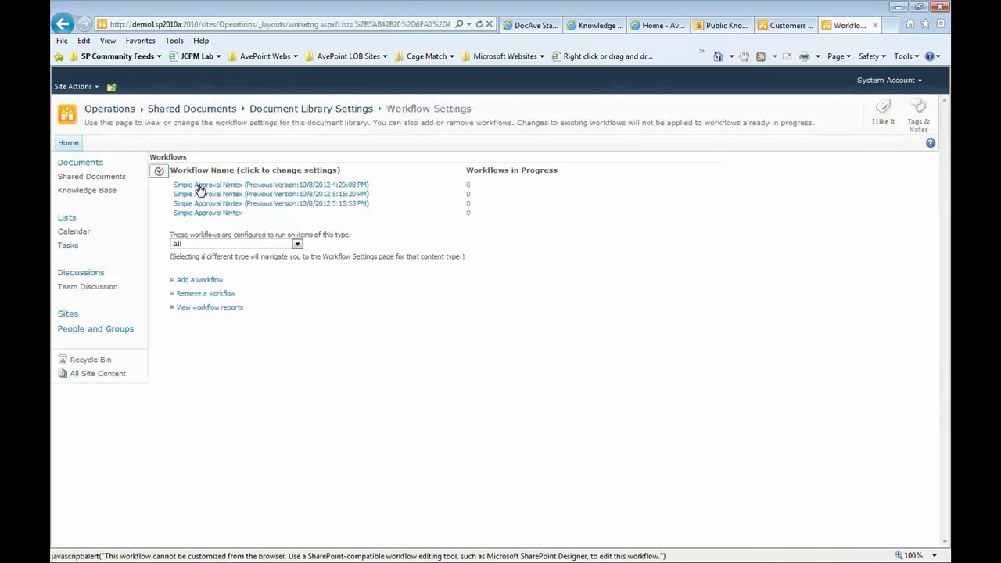
click(201, 188)
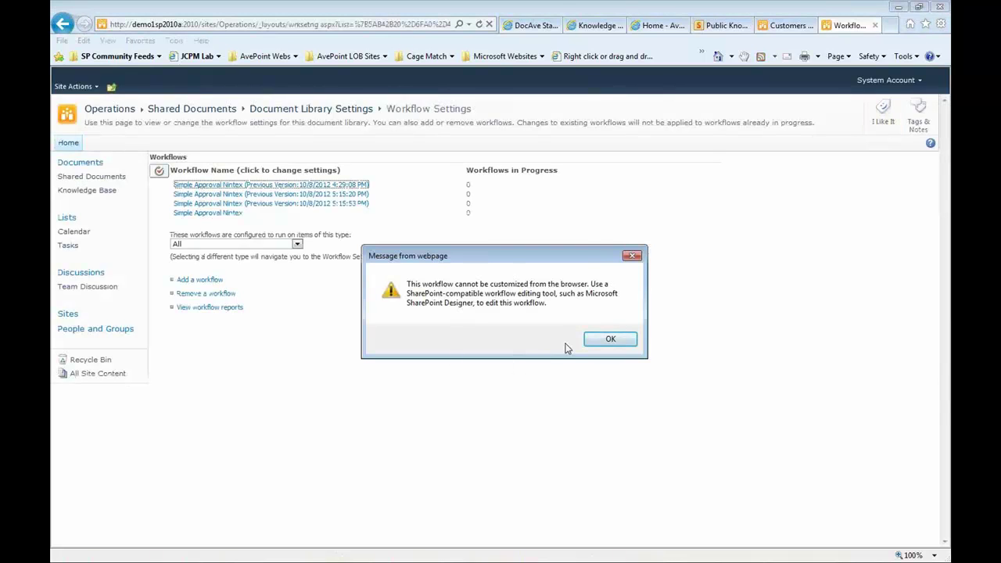
click(632, 256)
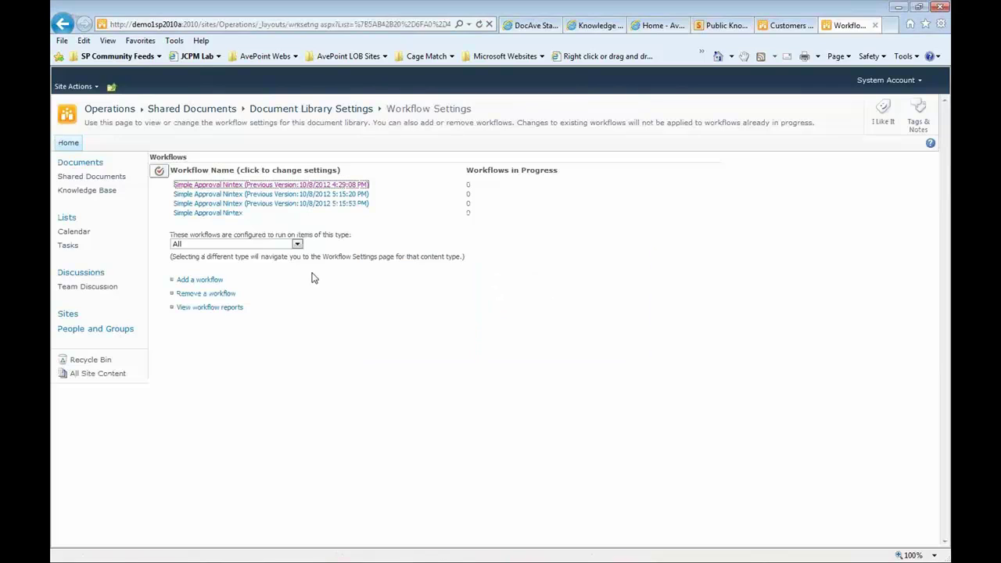
click(208, 218)
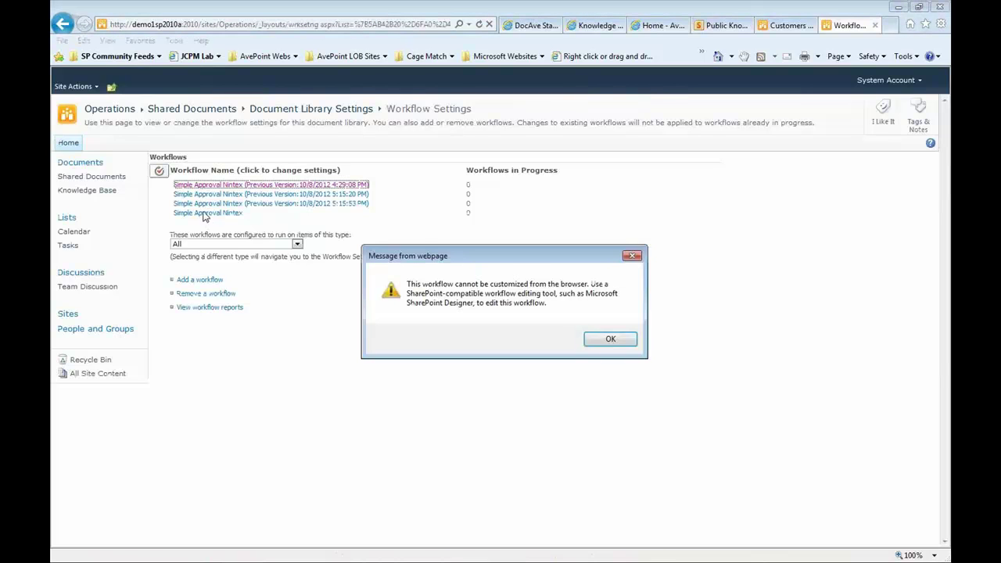
click(614, 342)
Inspect the AccessServicesCapacityPlanningDoc document's properties, then cancel without saving.
click(63, 23)
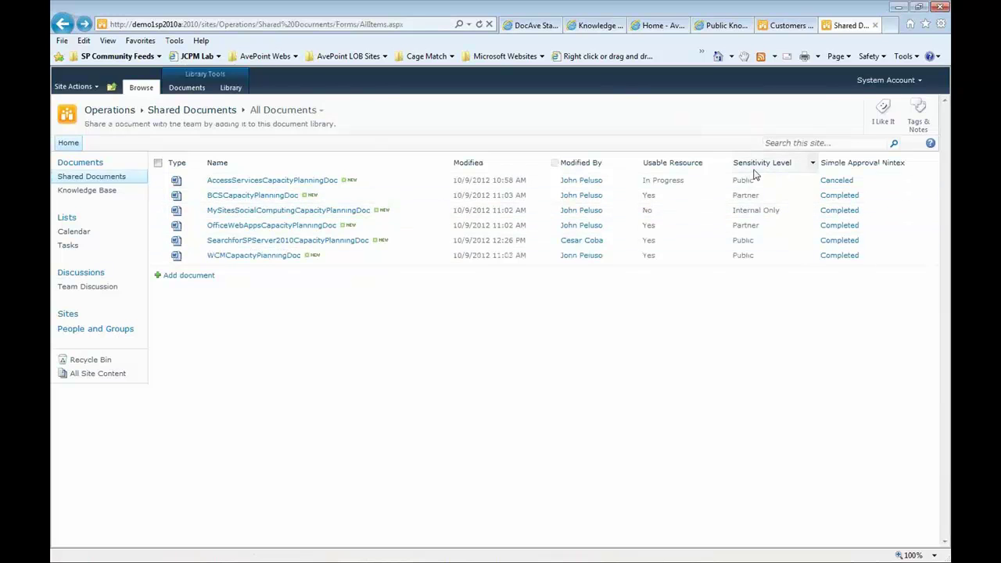
click(158, 181)
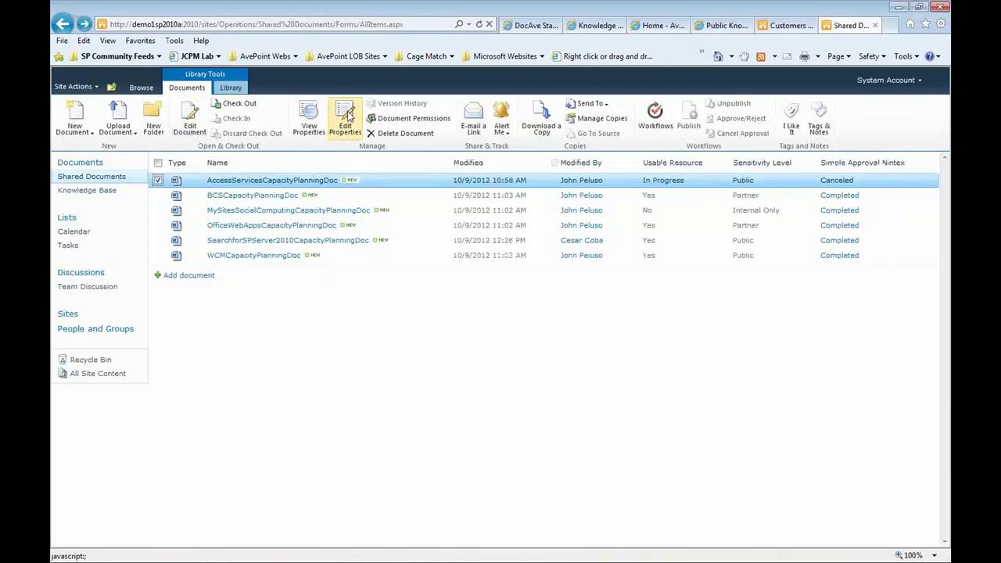
click(346, 119)
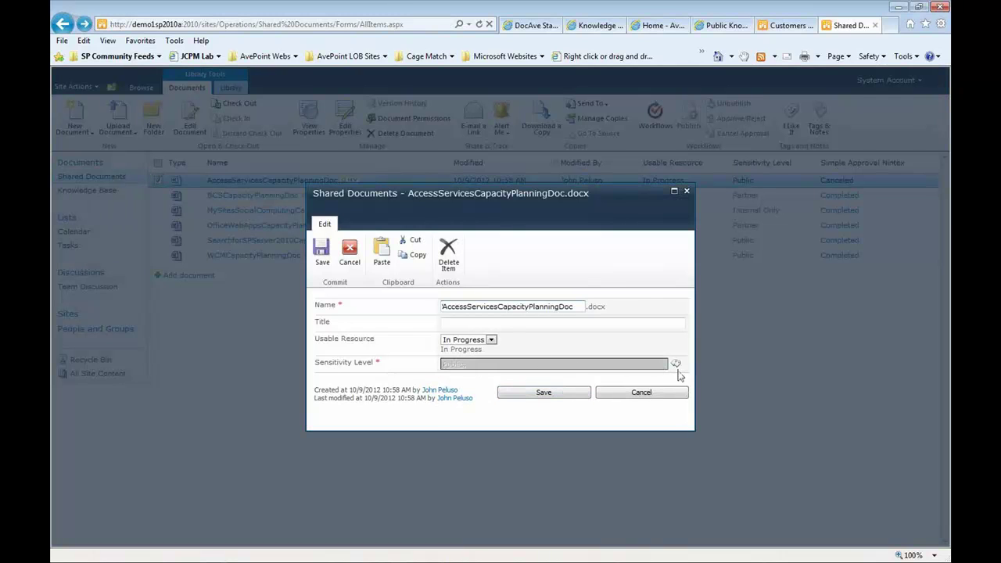
click(648, 394)
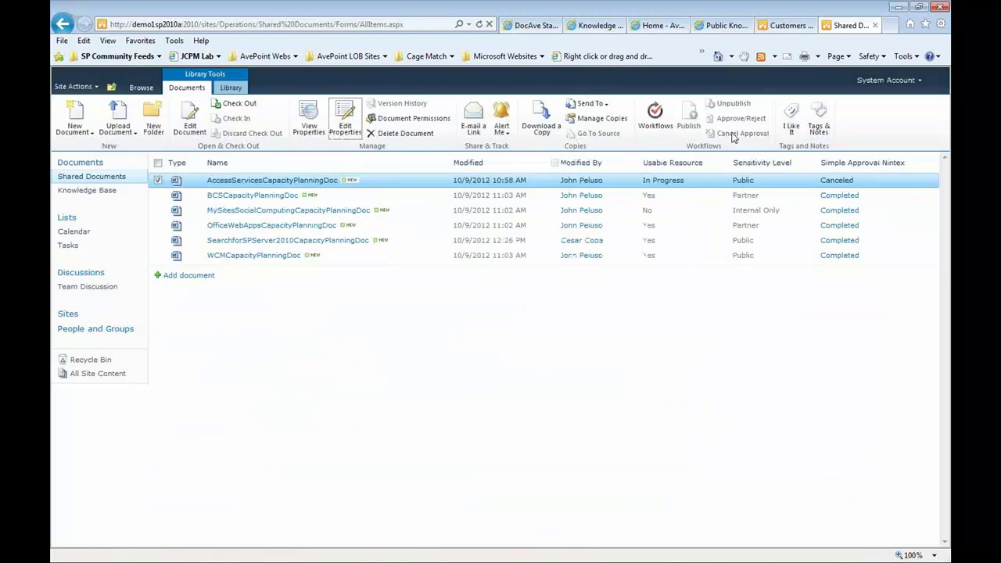
Reload the Public Knowledge Base library twice to check for documents; it remains empty.
click(727, 27)
click(483, 25)
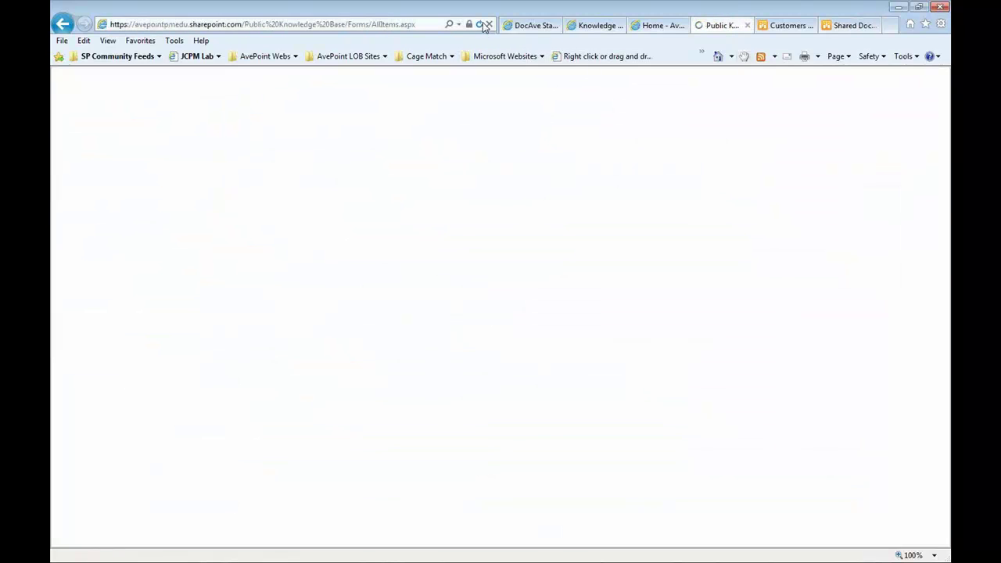
click(483, 25)
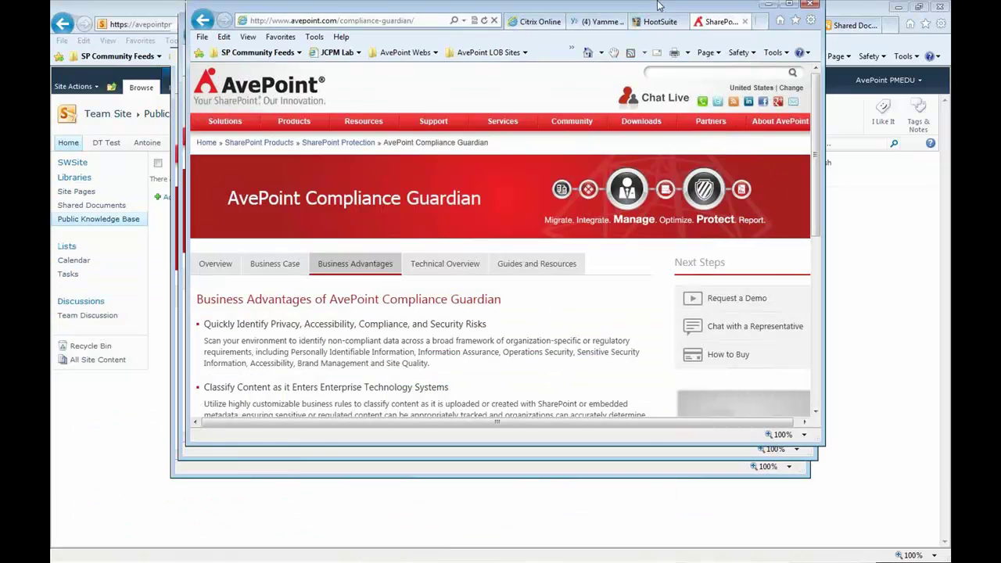
Maximize then minimize the Compliance Guardian page, reload the library, and return to Shared Documents.
double_click(658, 5)
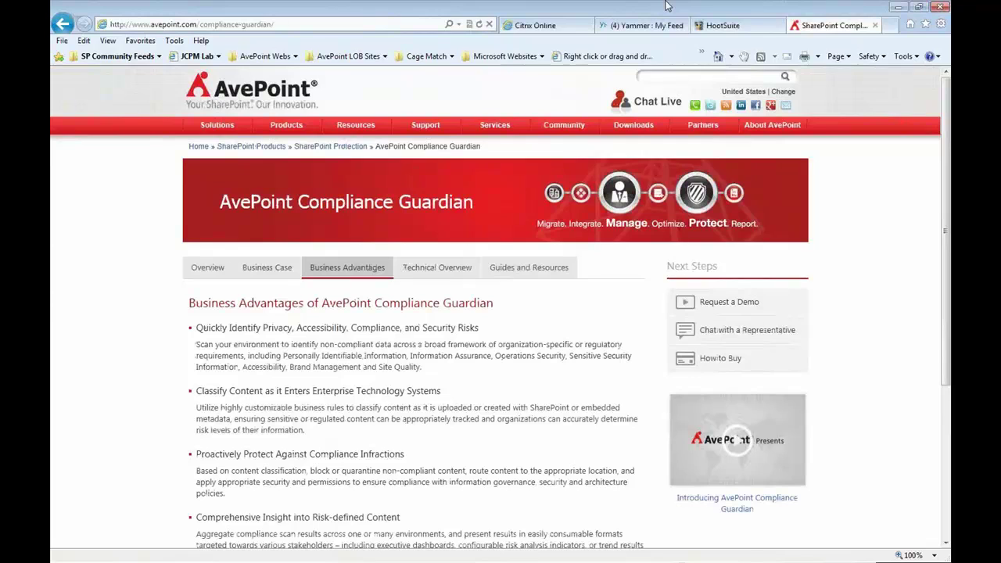
click(899, 8)
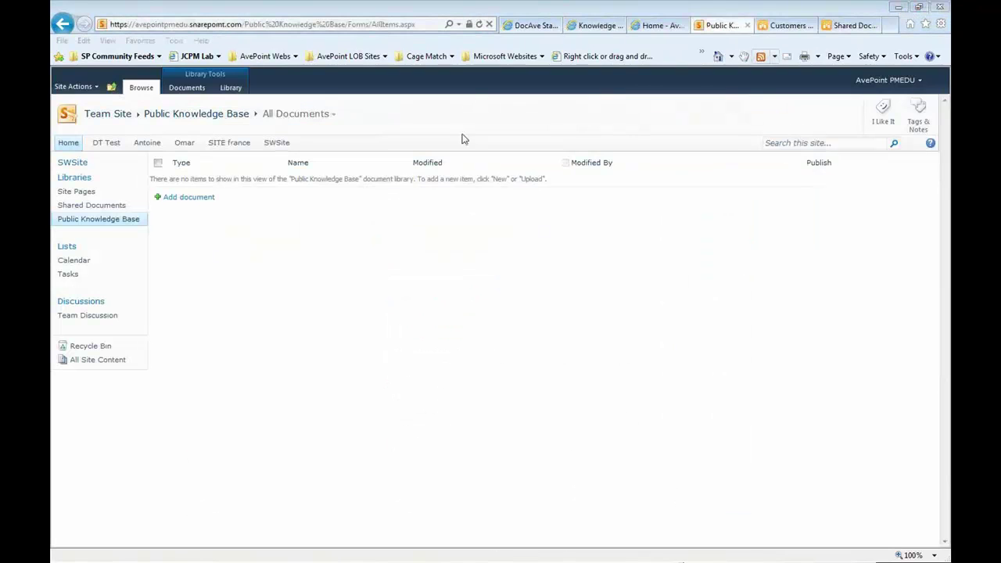
click(479, 25)
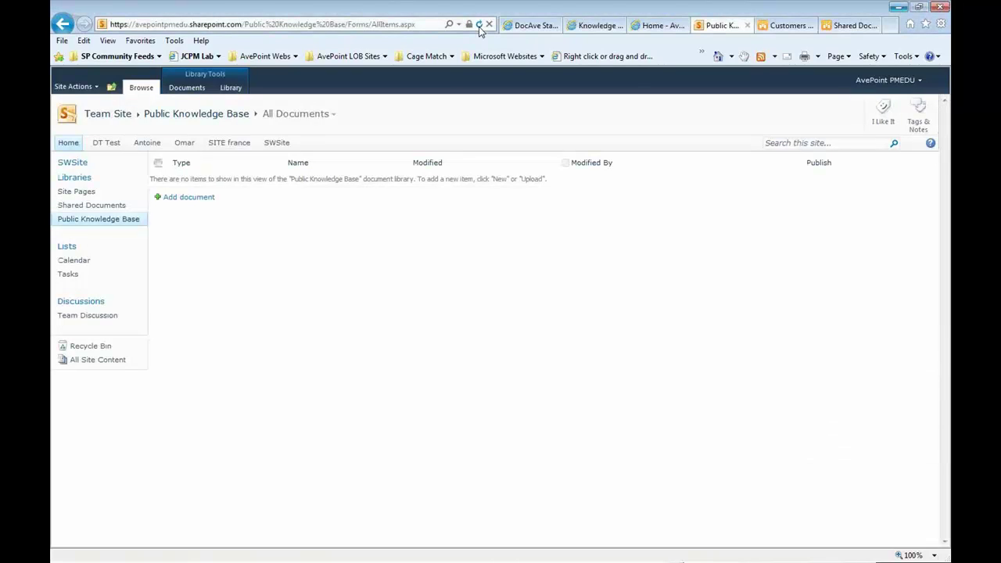
click(835, 28)
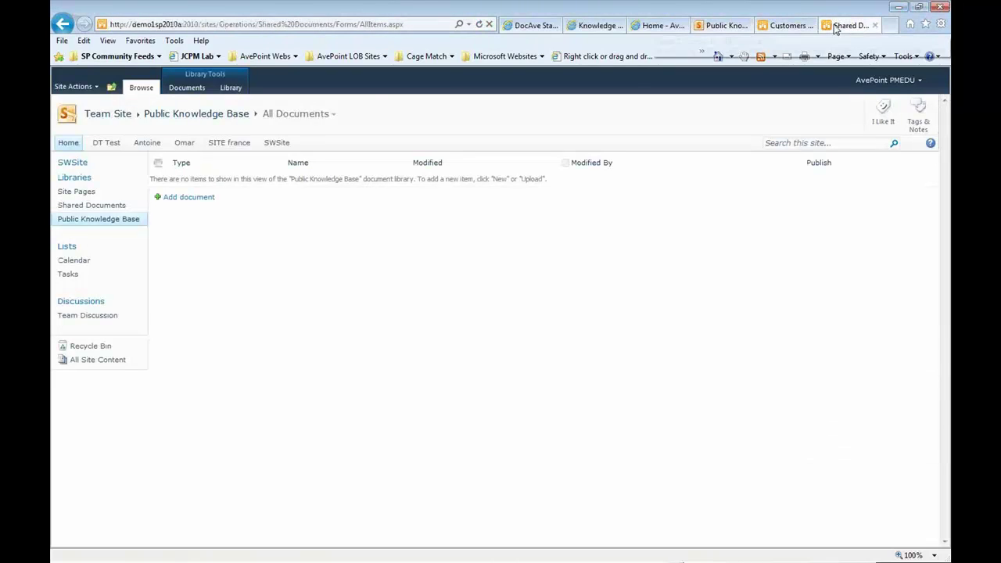